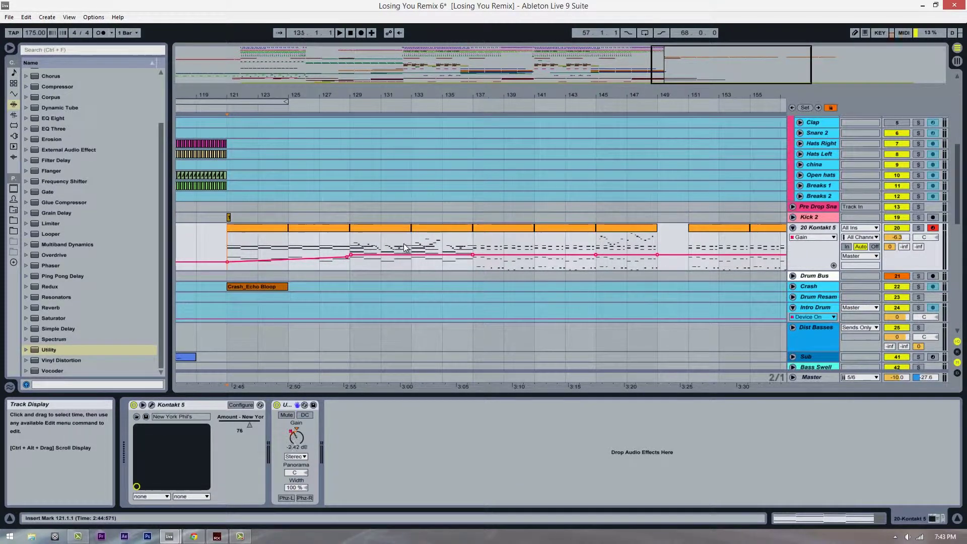
Step: Play back the Kontakt 5 piano section from bar 117 until just before bar 149 to hear its gain automation
{"action": "left_click_drag", "start_coordinate": [409, 247], "coordinate": [469, 239]}
{"action": "left_click", "coordinate": [248, 236]}
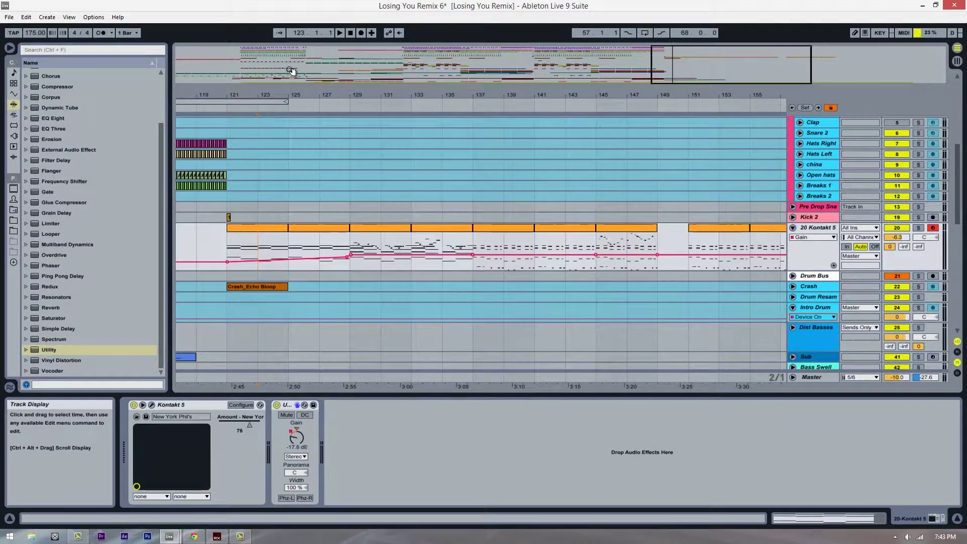
{"action": "mouse_move", "coordinate": [298, 92]}
{"action": "left_mouse_down"}
{"action": "mouse_move", "coordinate": [346, 91]}
{"action": "mouse_move", "coordinate": [317, 95]}
{"action": "left_mouse_up"}
{"action": "left_click", "coordinate": [244, 236]}
{"action": "key", "text": "space"}
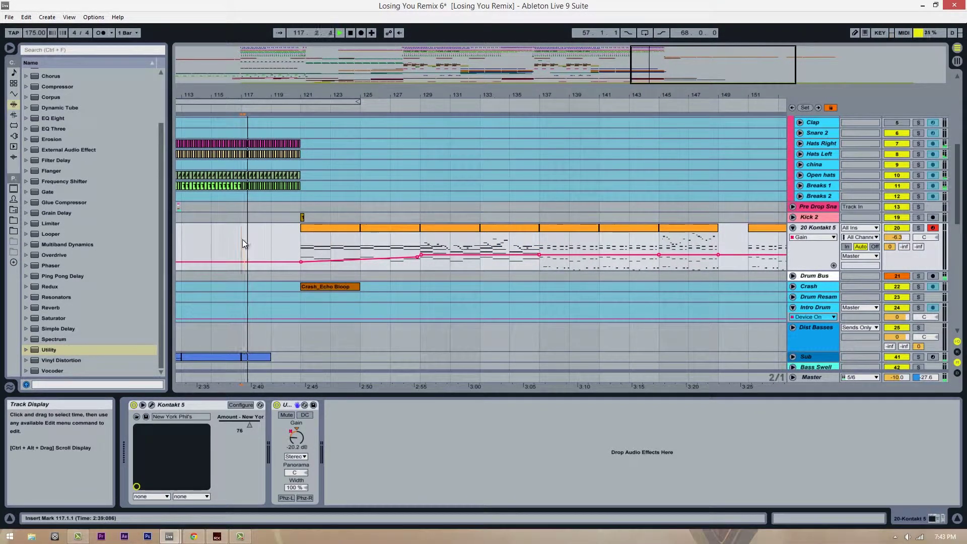
{"action": "left_click_drag", "start_coordinate": [414, 92], "coordinate": [416, 95]}
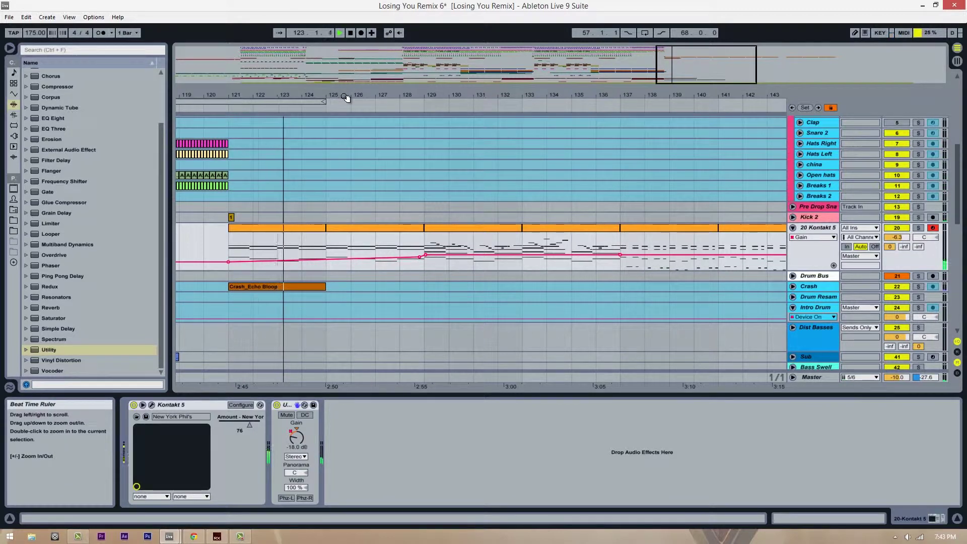
{"action": "left_click_drag", "start_coordinate": [344, 97], "coordinate": [344, 97]}
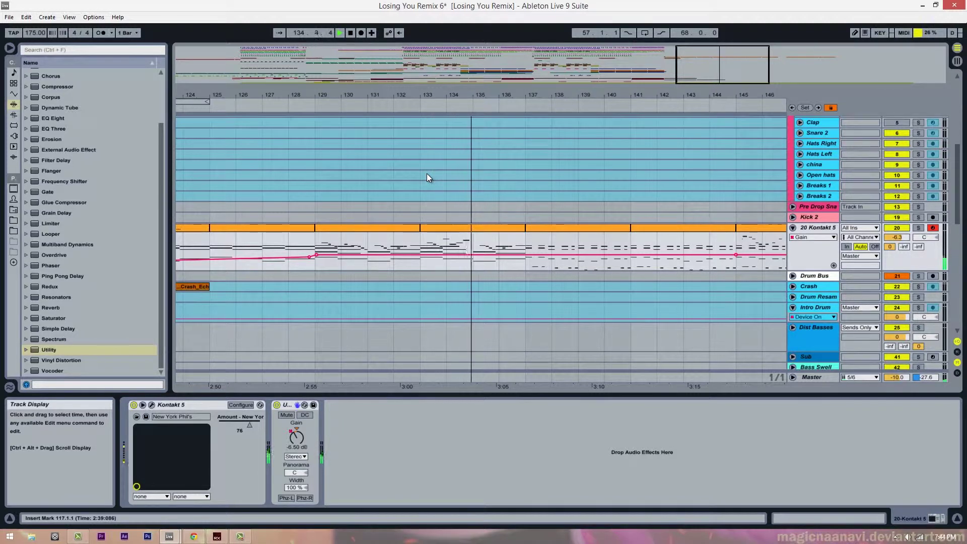
{"action": "left_click_drag", "start_coordinate": [545, 95], "coordinate": [549, 93]}
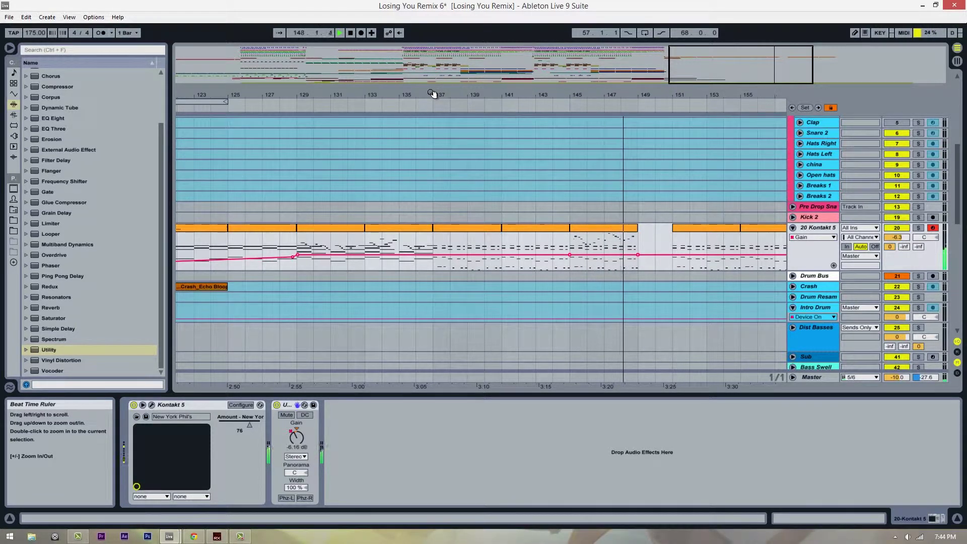
{"action": "key", "text": "space"}
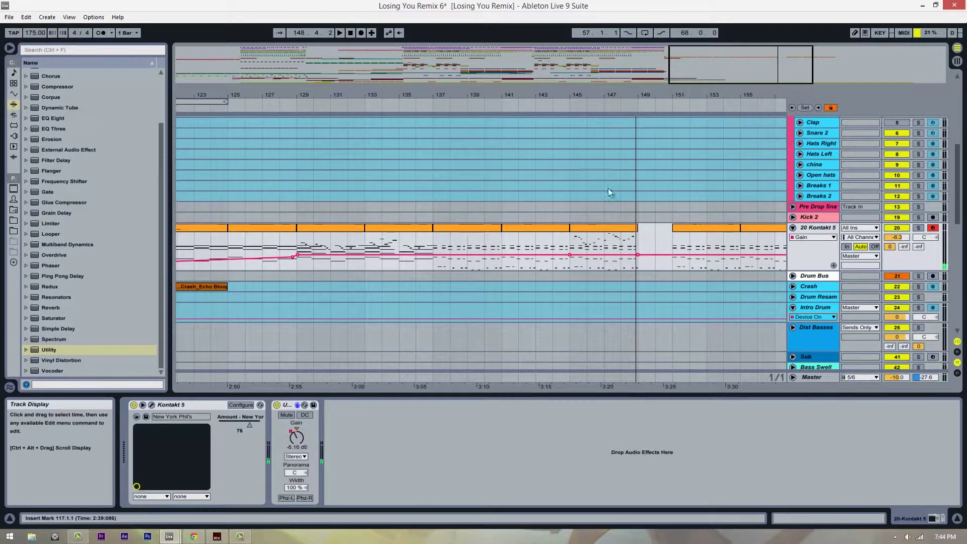
Step: Select bars 133 to 137 of the piano part and examine the reverb settings in the Kontakt 5 instrument window
{"action": "left_click_drag", "start_coordinate": [619, 90], "coordinate": [618, 75]}
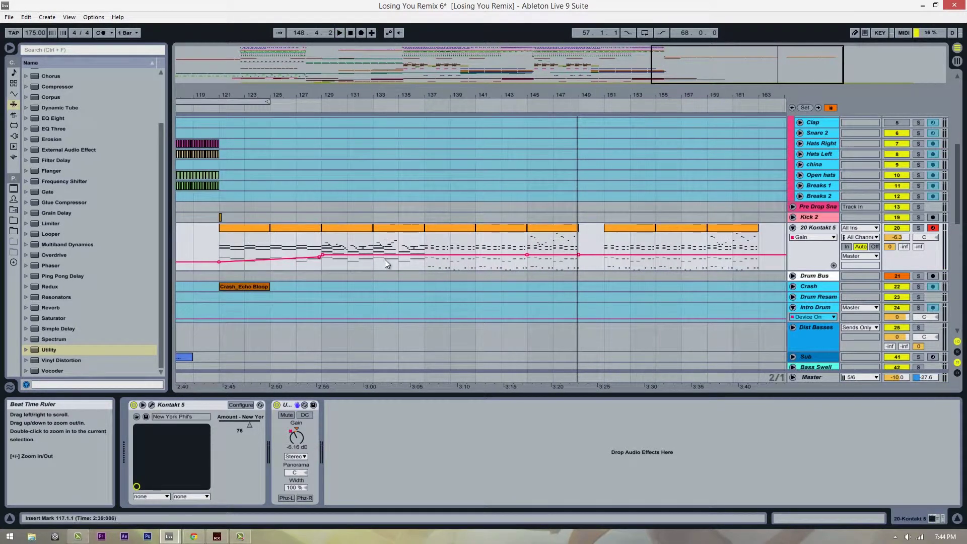
{"action": "left_click_drag", "start_coordinate": [374, 244], "coordinate": [420, 237]}
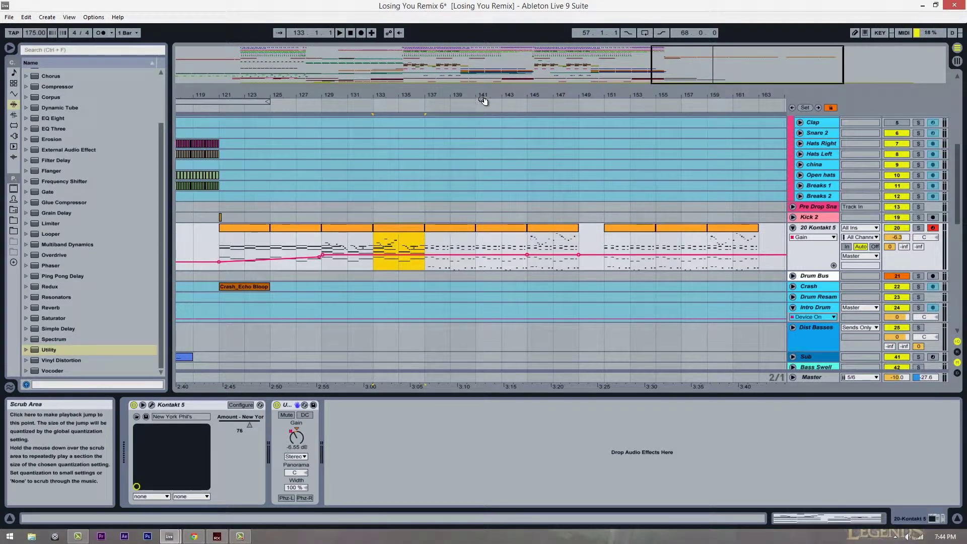
{"action": "left_click_drag", "start_coordinate": [484, 98], "coordinate": [530, 100]}
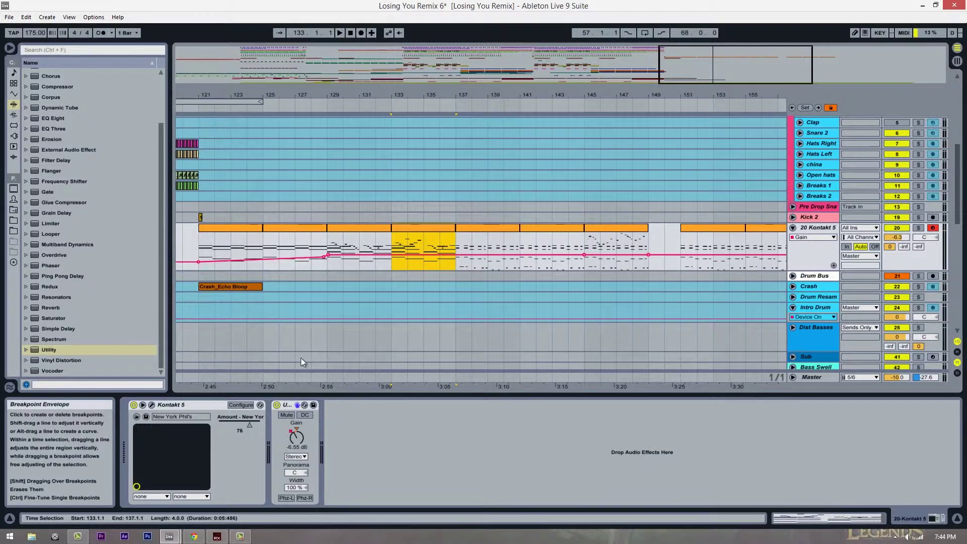
{"action": "left_click", "coordinate": [237, 404]}
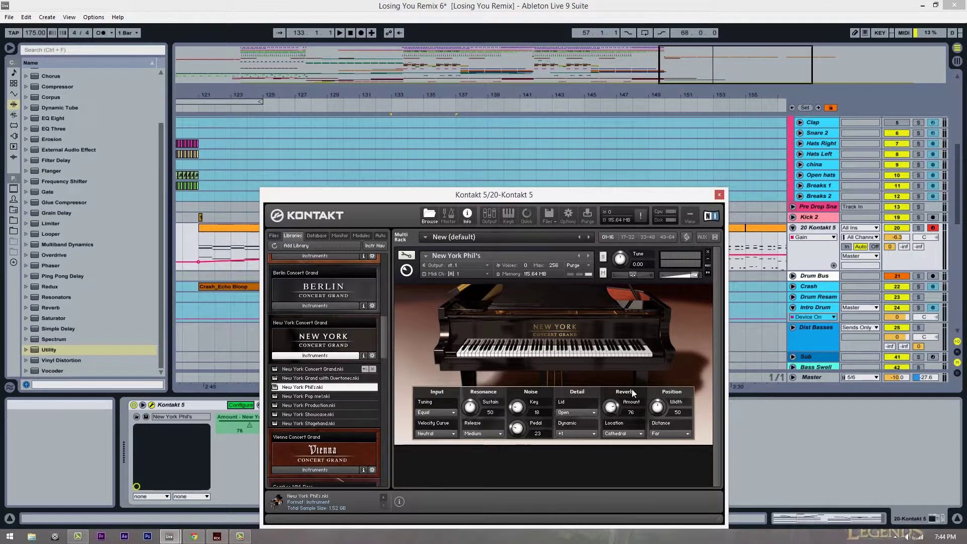
{"action": "left_click", "coordinate": [719, 194]}
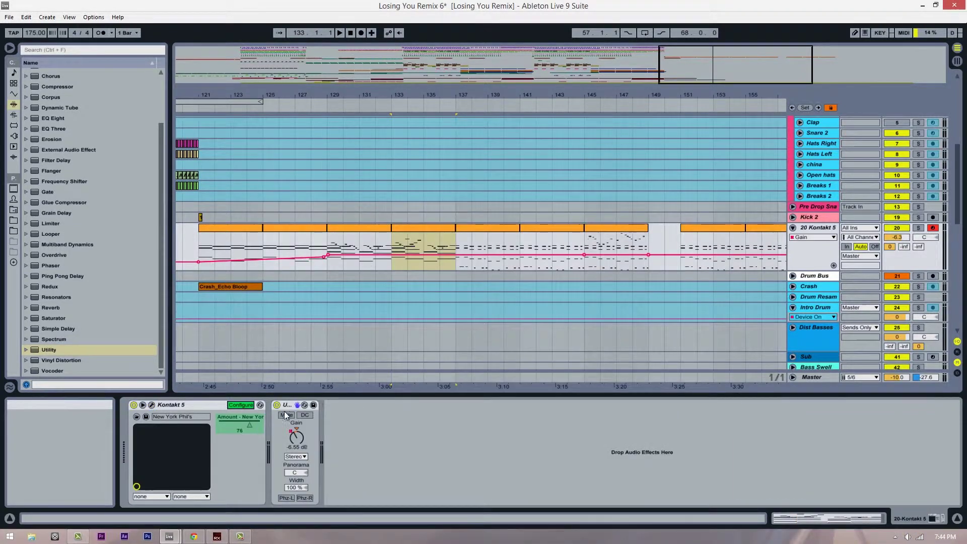
Step: Show the automation envelope of the Kontakt 5 reverb Amount parameter on the piano track
{"action": "right_click", "coordinate": [250, 426]}
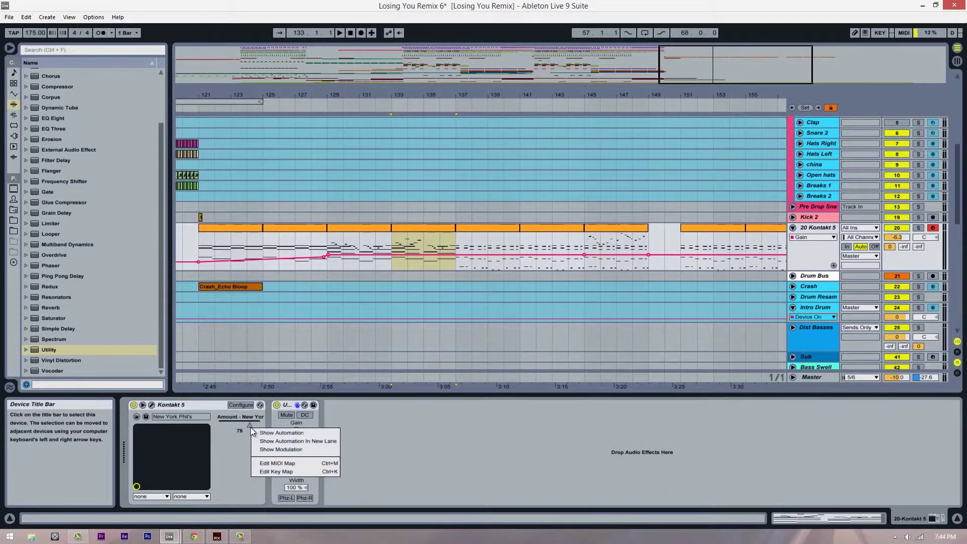
{"action": "left_click", "coordinate": [283, 433]}
{"action": "left_click", "coordinate": [332, 276]}
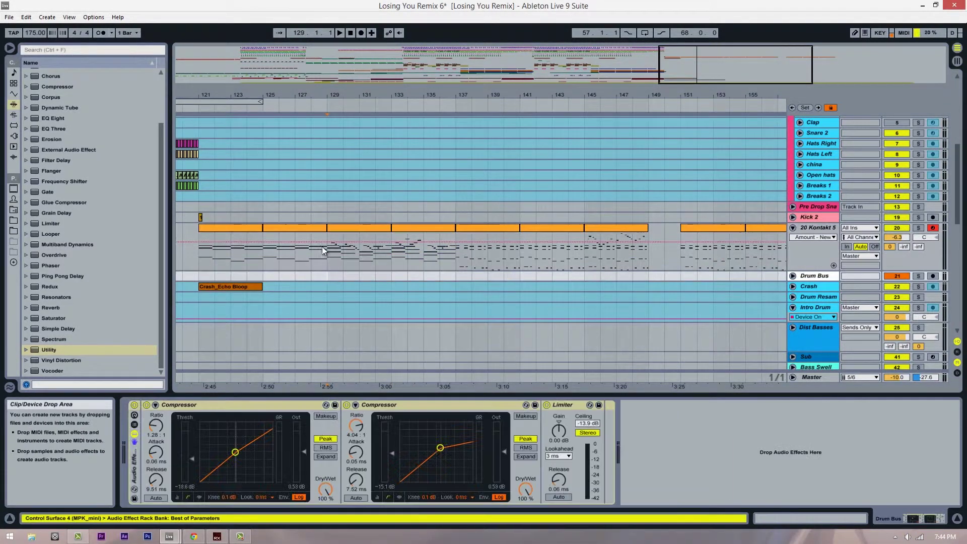
Step: Add two reverb Amount breakpoints around bar 129 and drop the level after them to about 61
{"action": "left_click_drag", "start_coordinate": [330, 98], "coordinate": [383, 101]}
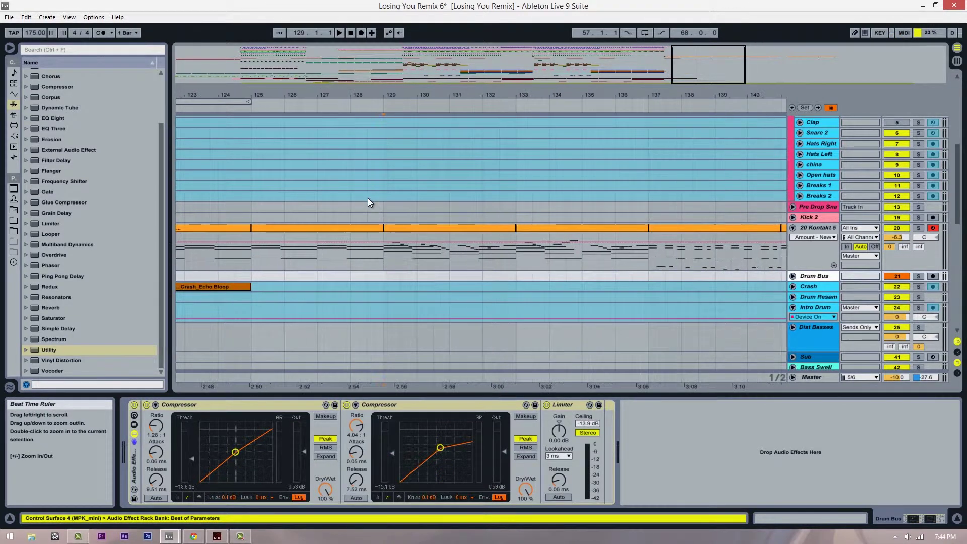
{"action": "left_click", "coordinate": [379, 242]}
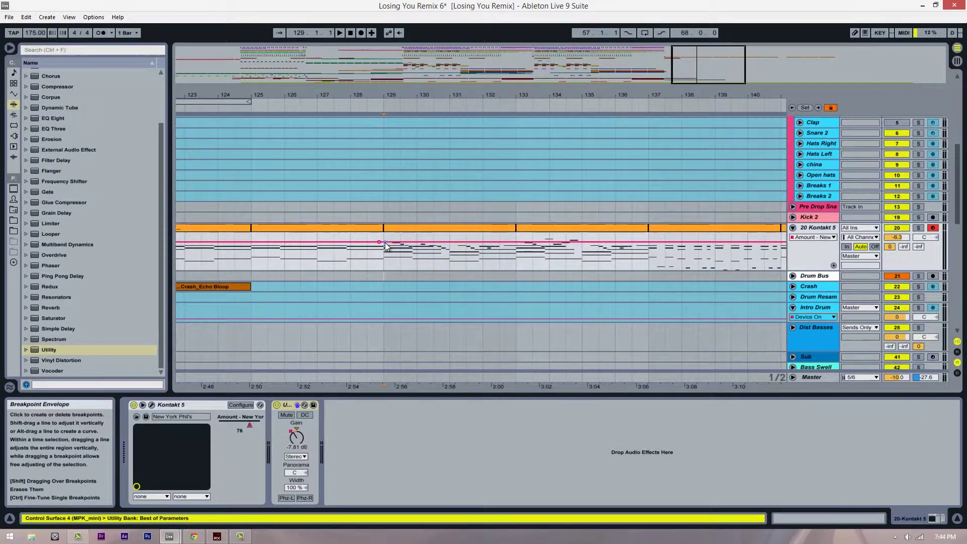
{"action": "left_click_drag", "start_coordinate": [385, 245], "coordinate": [385, 250]}
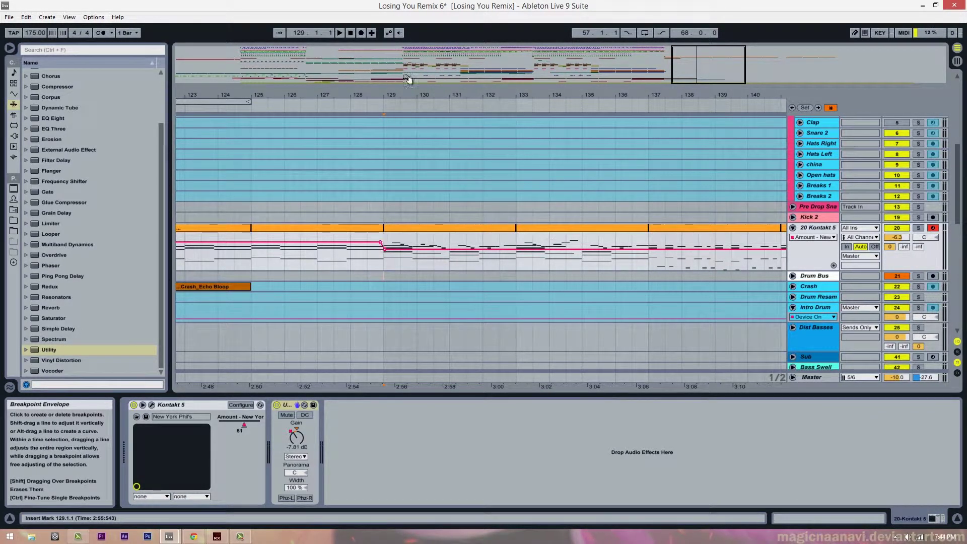
Step: Lower the piano's reverb Amount from bar 129 onward to about 54
{"action": "left_click_drag", "start_coordinate": [405, 94], "coordinate": [409, 56]}
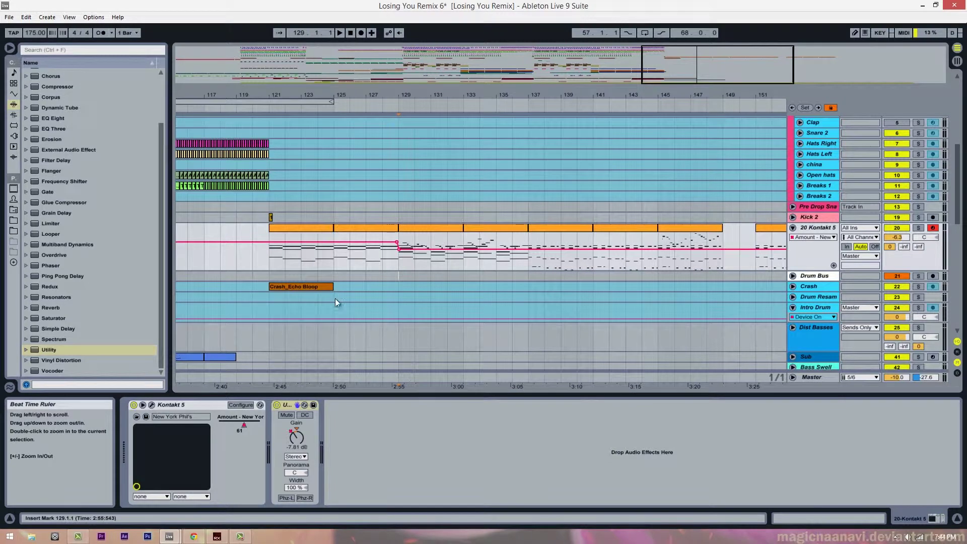
{"action": "left_click", "coordinate": [264, 262]}
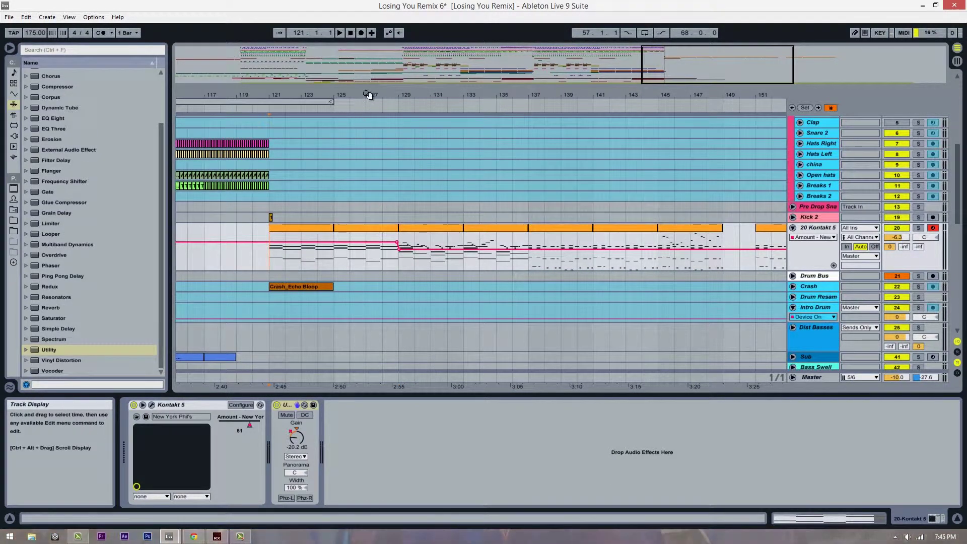
{"action": "left_click_drag", "start_coordinate": [367, 93], "coordinate": [423, 162]}
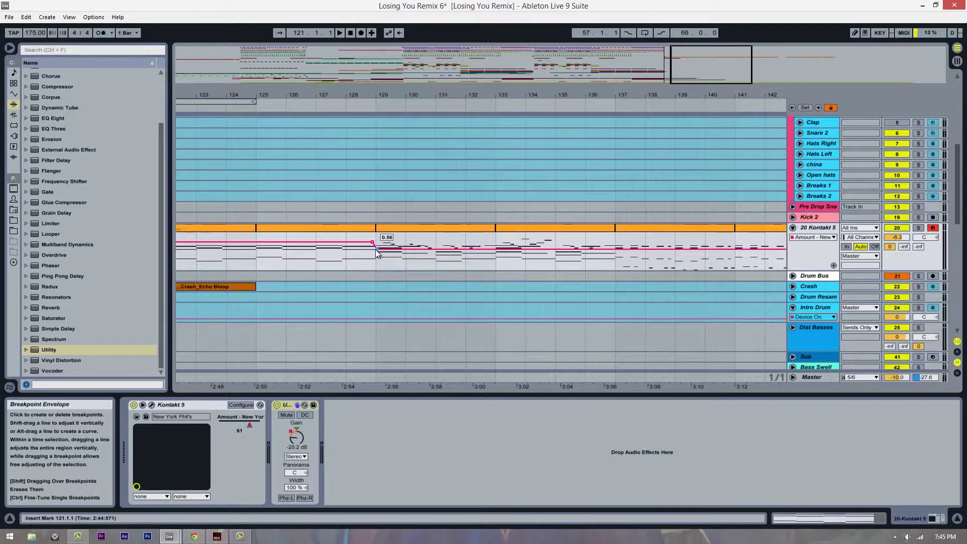
{"action": "left_click_drag", "start_coordinate": [377, 253], "coordinate": [377, 257]}
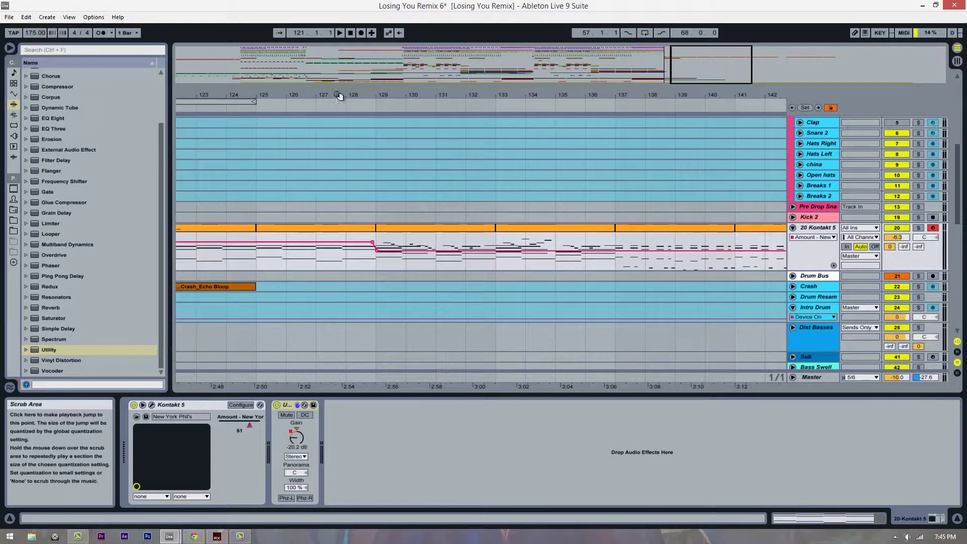
Step: Play the piano section from bar 121 to about bar 138 to hear the reverb drop at bar 129
{"action": "left_click_drag", "start_coordinate": [339, 93], "coordinate": [453, 287]}
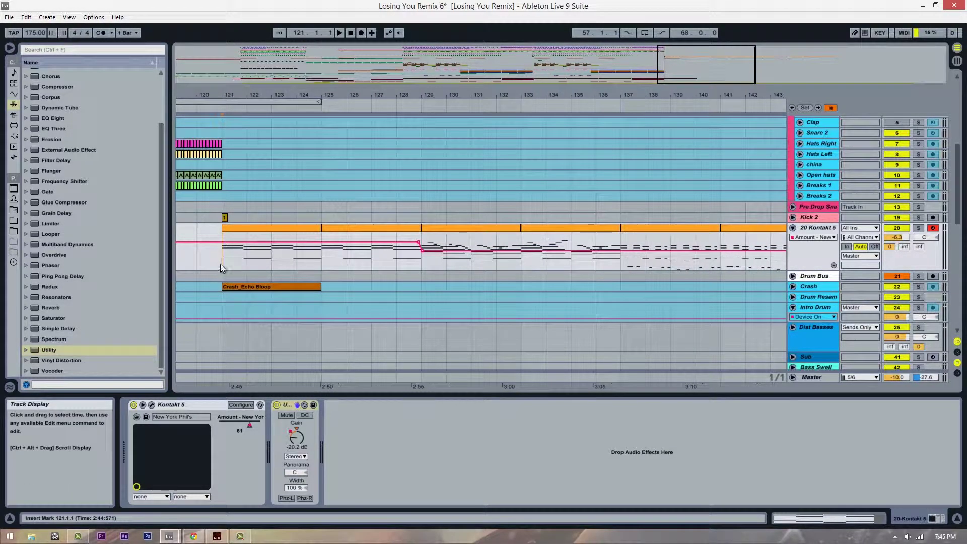
{"action": "key", "text": "space"}
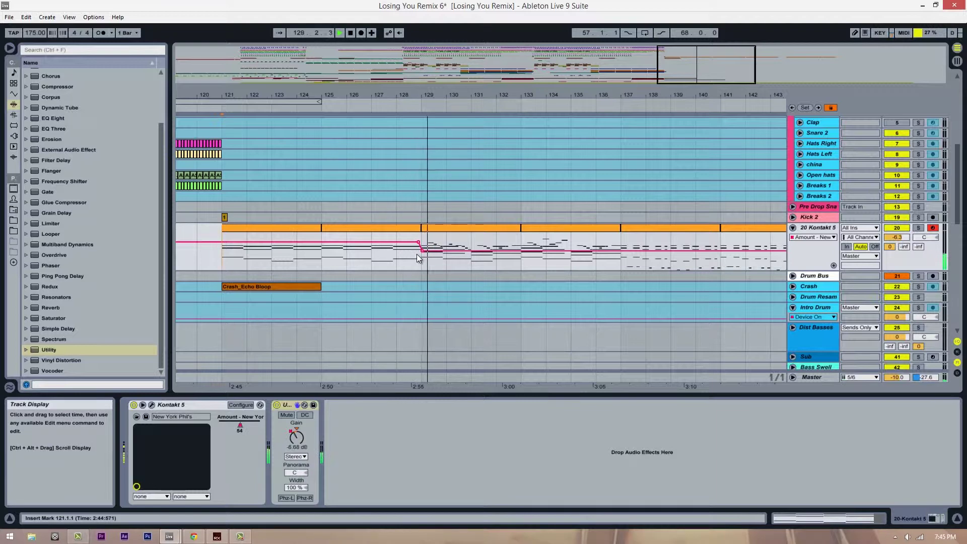
{"action": "mouse_move", "coordinate": [422, 250]}
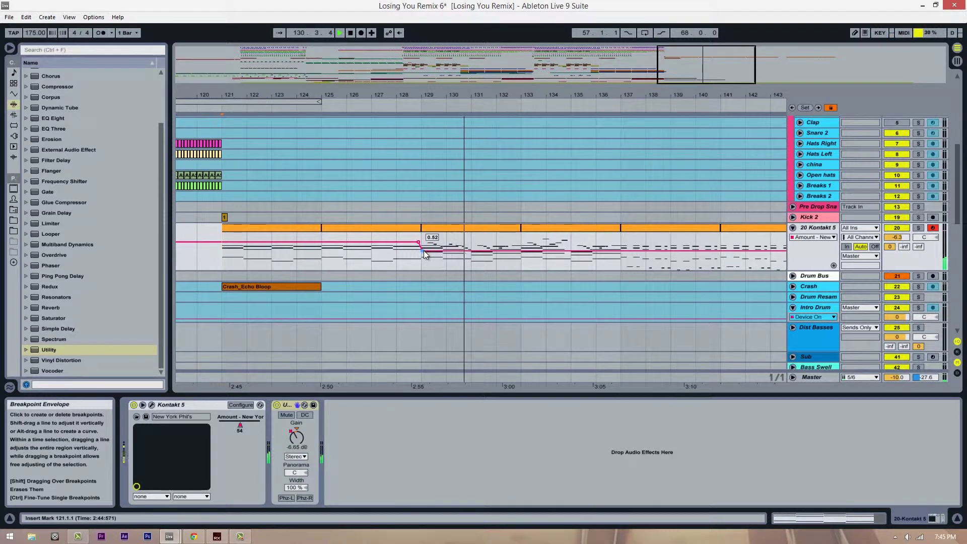
{"action": "left_click_drag", "start_coordinate": [630, 95], "coordinate": [620, 96]}
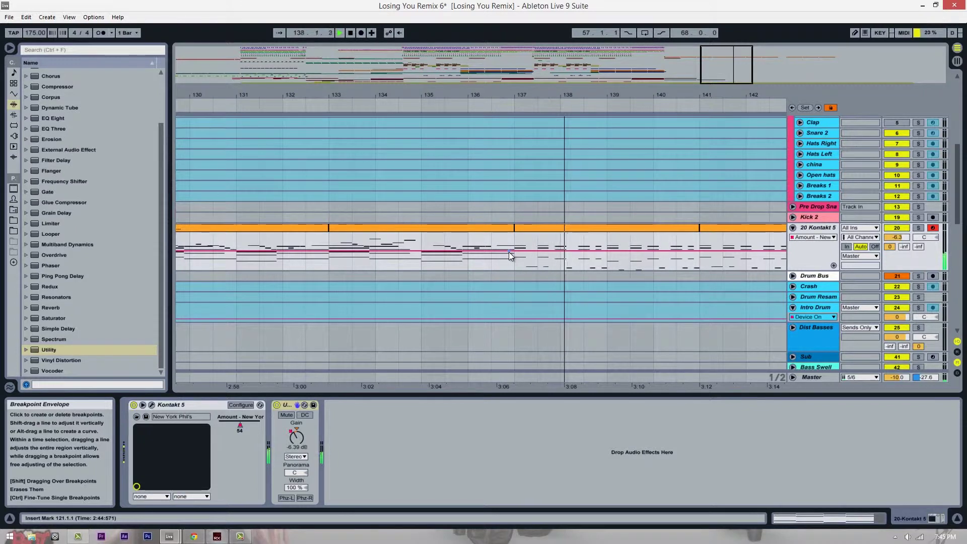
{"action": "key", "text": "space"}
Step: Add two reverb Amount breakpoints around bar 137 and drop the level after them to about 39
{"action": "left_click_drag", "start_coordinate": [525, 94], "coordinate": [524, 106]}
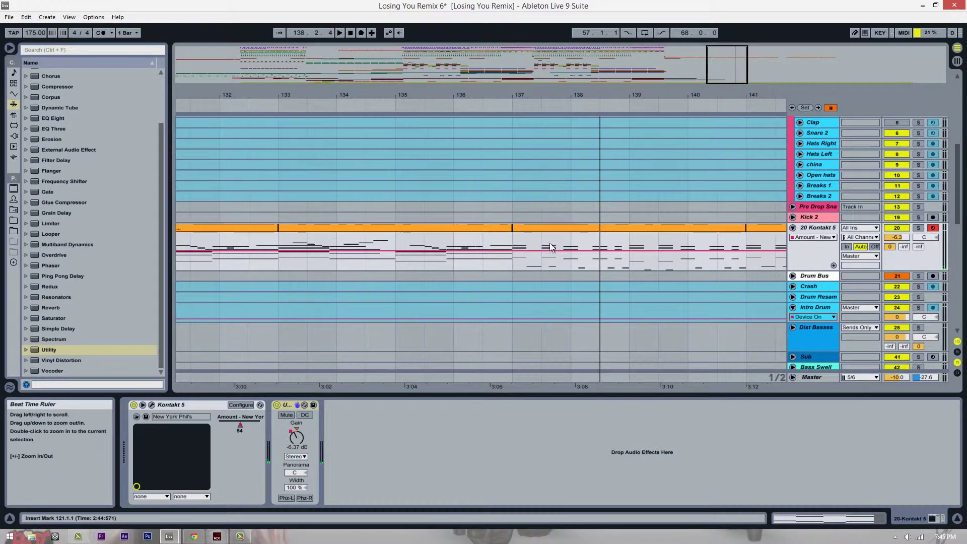
{"action": "left_click", "coordinate": [508, 251]}
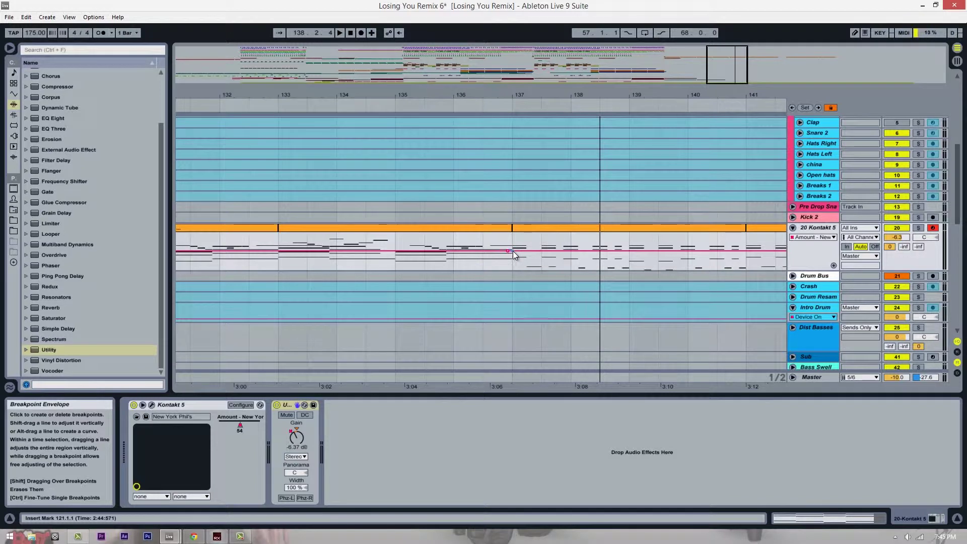
{"action": "left_click_drag", "start_coordinate": [512, 252], "coordinate": [513, 252]}
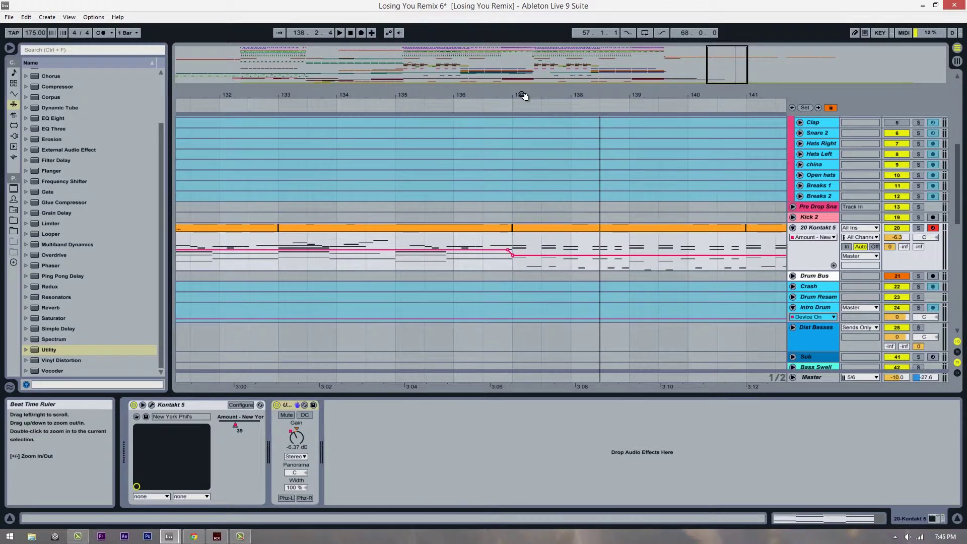
Step: Raise the reverb Amount slightly between bars 129 and 137, and set the level before bar 129 to 0.79
{"action": "left_click_drag", "start_coordinate": [520, 95], "coordinate": [540, 73]}
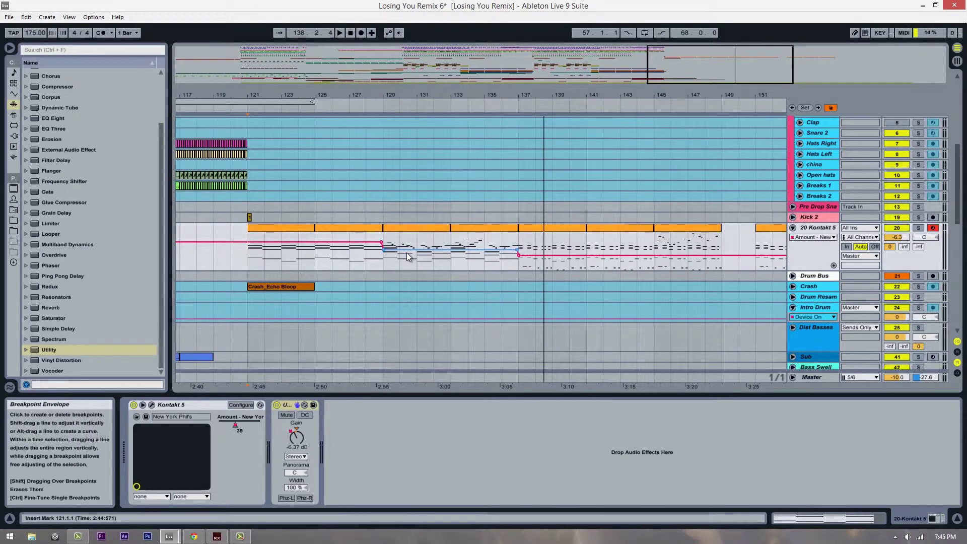
{"action": "left_click_drag", "start_coordinate": [406, 252], "coordinate": [406, 251]}
{"action": "left_click_drag", "start_coordinate": [389, 95], "coordinate": [390, 99]}
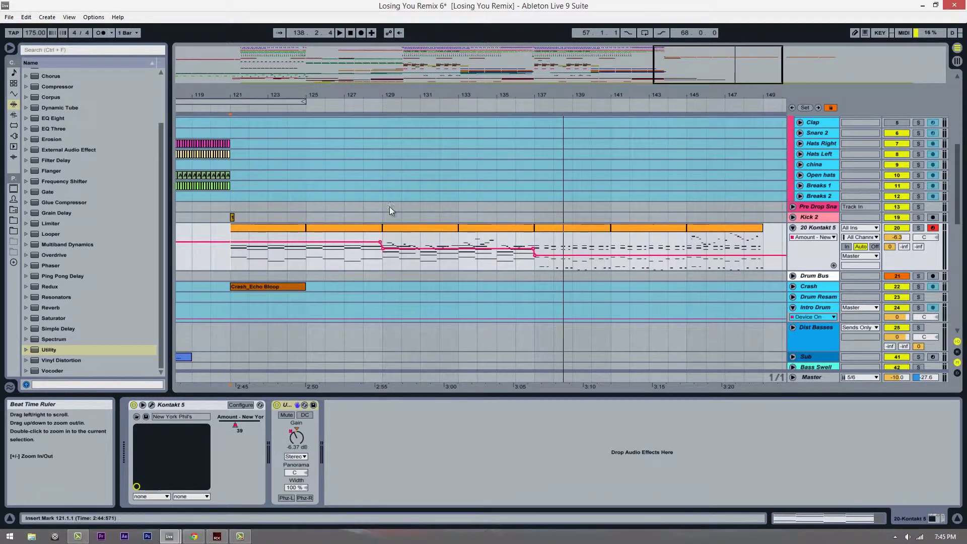
{"action": "left_click", "coordinate": [379, 243]}
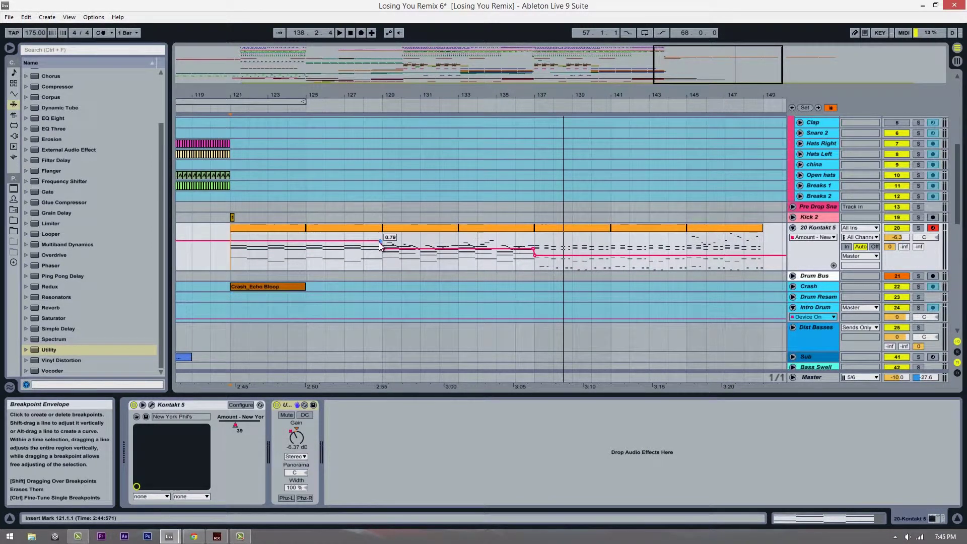
Step: Play from bar 129 and examine the notes of the piano clip at bars 133 to 137 in an enlarged note editor
{"action": "double_click", "coordinate": [507, 226]}
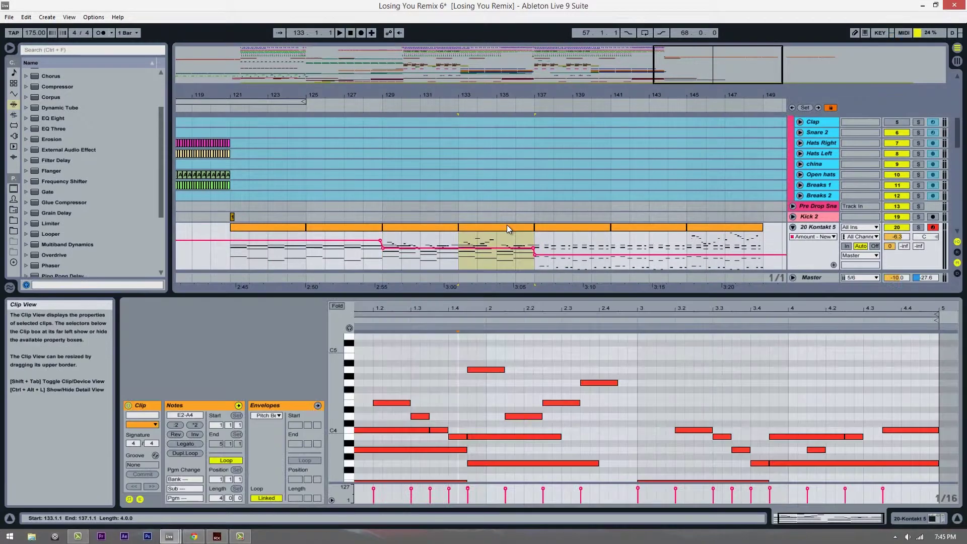
{"action": "left_click", "coordinate": [454, 240]}
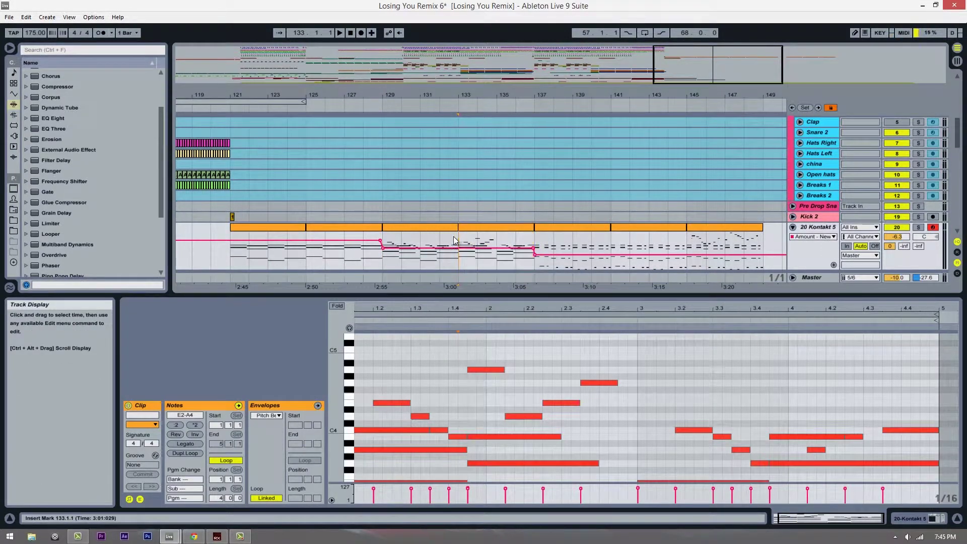
{"action": "left_click", "coordinate": [387, 237]}
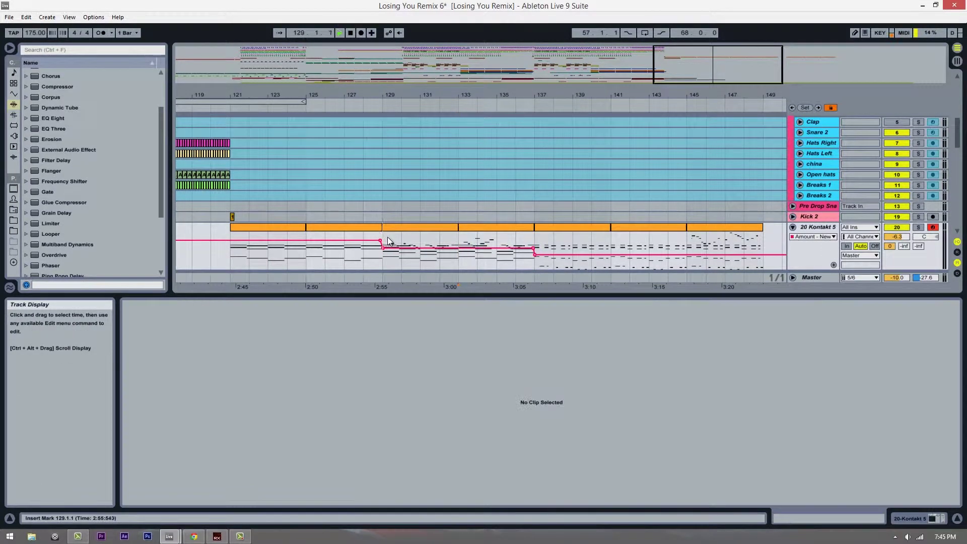
{"action": "left_click", "coordinate": [482, 227]}
{"action": "left_click_drag", "start_coordinate": [464, 297], "coordinate": [464, 256]}
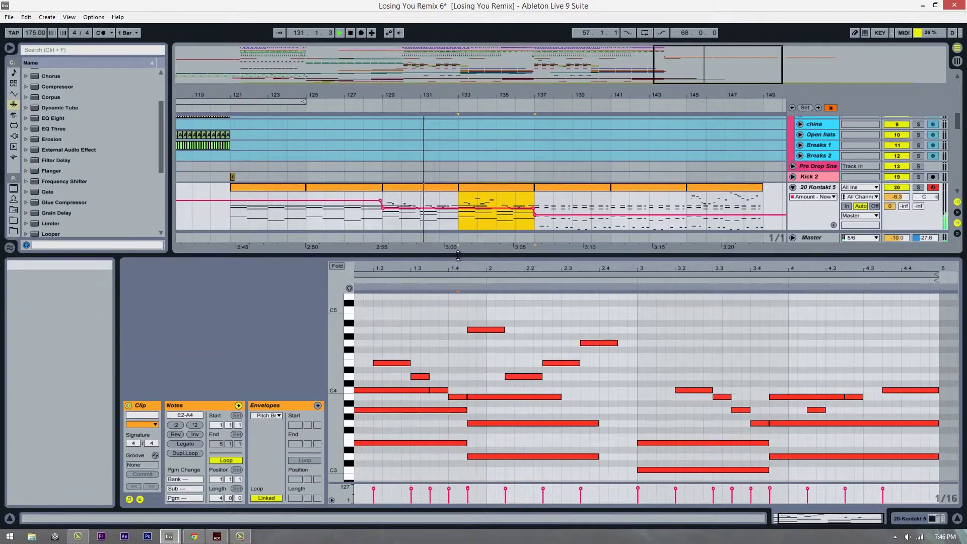
{"action": "left_click", "coordinate": [462, 270]}
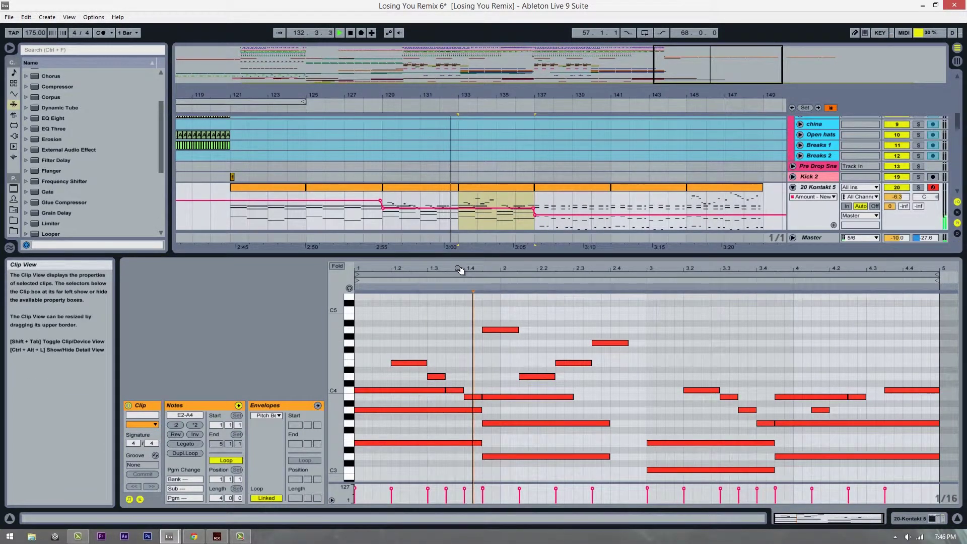
Step: In the piano clip at bars 133 to 137, move the note at 3.2 up to C5 and play it back
{"action": "left_click_drag", "start_coordinate": [573, 268], "coordinate": [560, 269]}
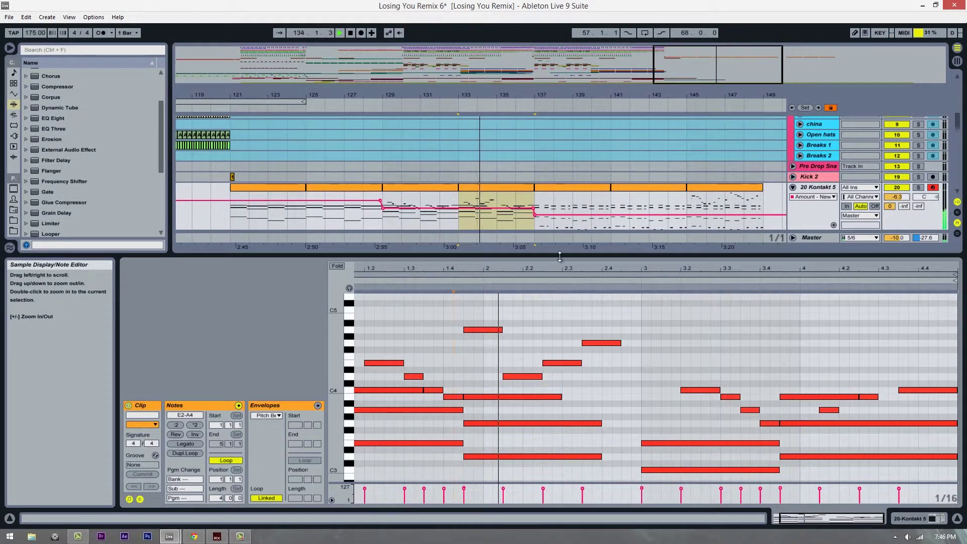
{"action": "key", "text": "space"}
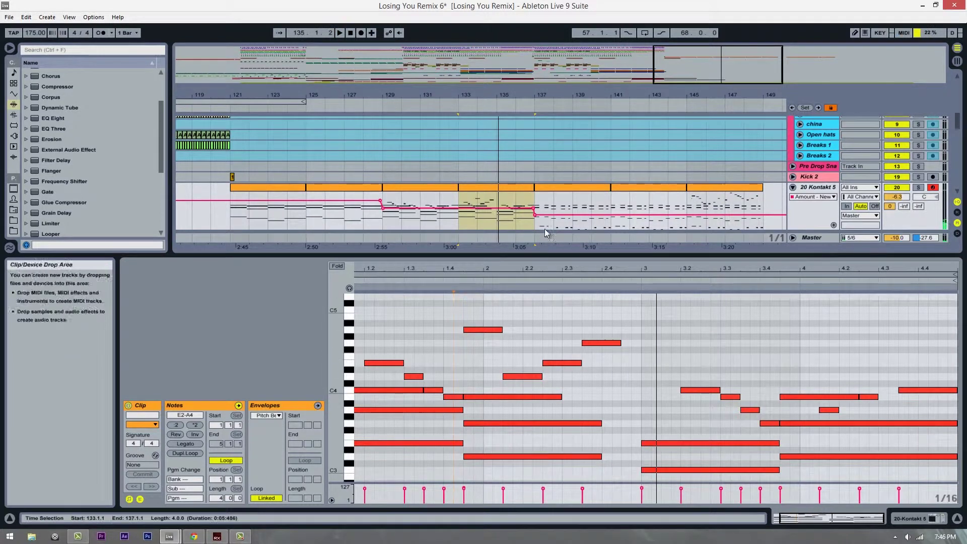
{"action": "left_click", "coordinate": [492, 225]}
{"action": "left_click", "coordinate": [640, 363]}
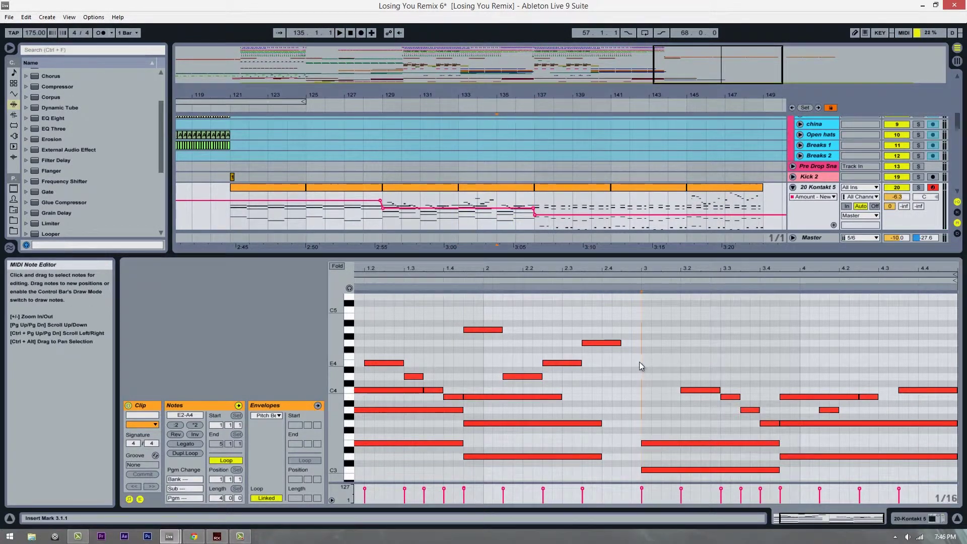
{"action": "scroll", "coordinate": [641, 366], "scroll_direction": "up", "scroll_amount": 3}
{"action": "left_click_drag", "start_coordinate": [701, 430], "coordinate": [704, 351]}
{"action": "key", "text": "space"}
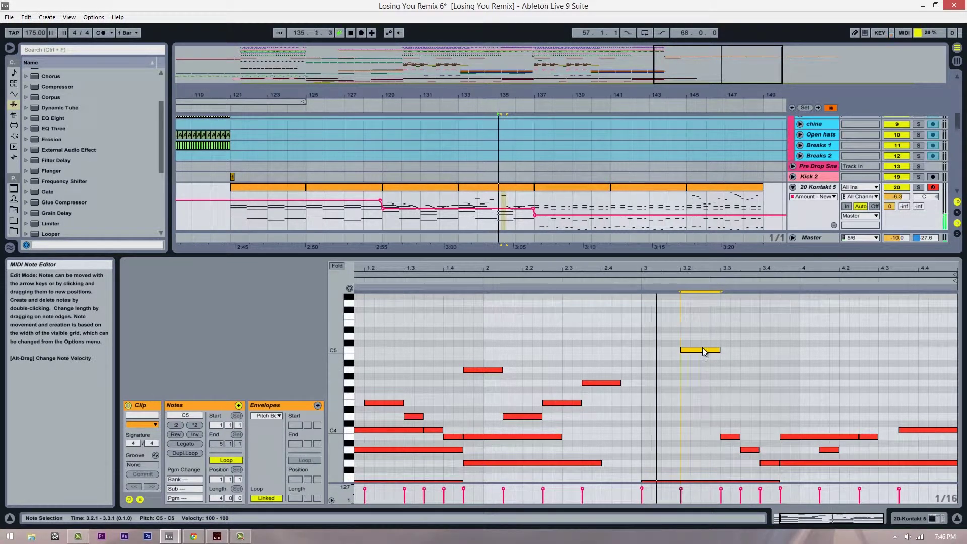
Step: Move the note at 3.3 of the piano clip up to B4 and play the clip
{"action": "key", "text": "space"}
{"action": "scroll", "coordinate": [745, 413], "scroll_direction": "down", "scroll_amount": 1}
{"action": "left_click_drag", "start_coordinate": [732, 423], "coordinate": [737, 354]}
{"action": "key", "text": "space"}
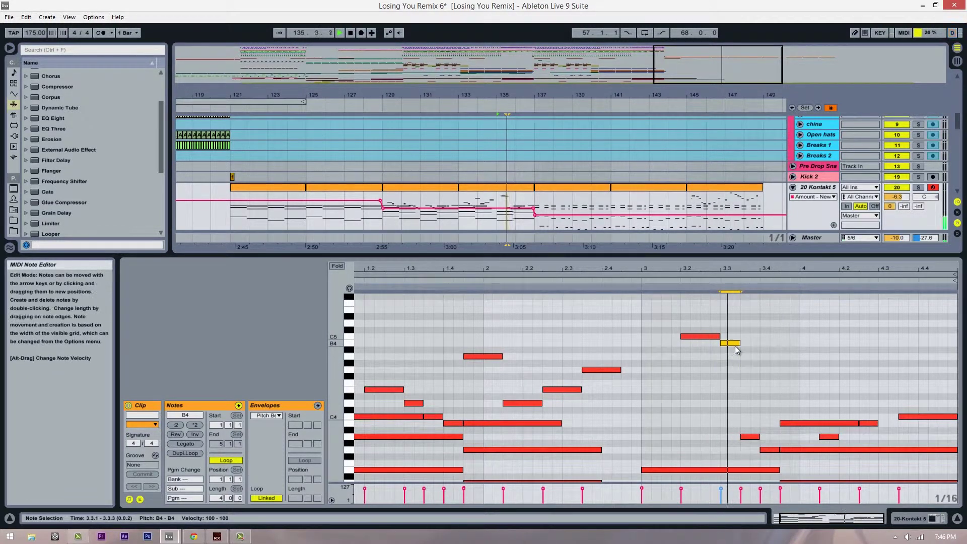
Step: Place an A4 note at 3.3.3 and delete the low melody notes at 3.3.3 and 3.4.1
{"action": "key", "text": "space"}
{"action": "key", "text": "ctrl+d"}
{"action": "left_click_drag", "start_coordinate": [750, 353], "coordinate": [752, 360]}
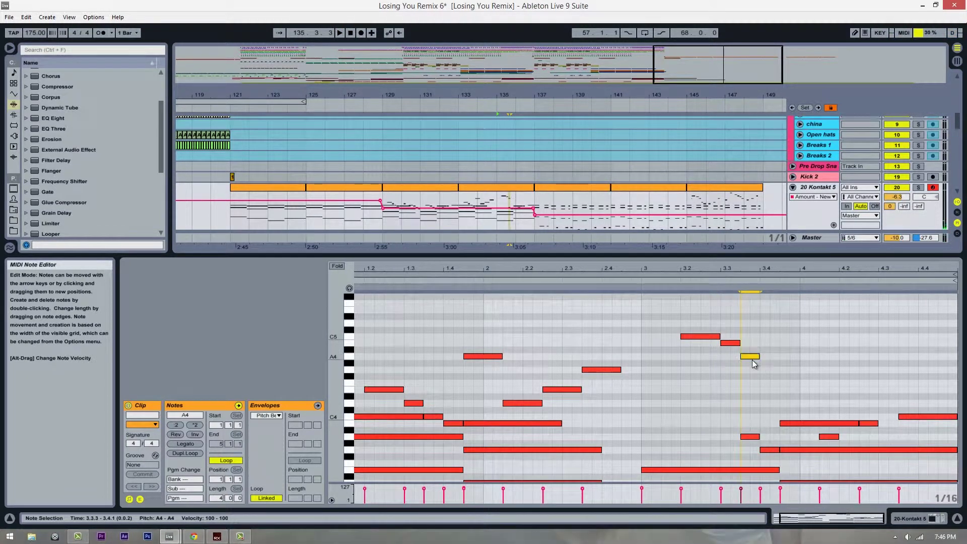
{"action": "double_click", "coordinate": [749, 438]}
{"action": "double_click", "coordinate": [771, 450]}
Step: Add a G4 note at 3.4.1 and extend it to beat 4 after listening to the phrase
{"action": "scroll", "coordinate": [763, 359], "scroll_direction": "down", "scroll_amount": 1}
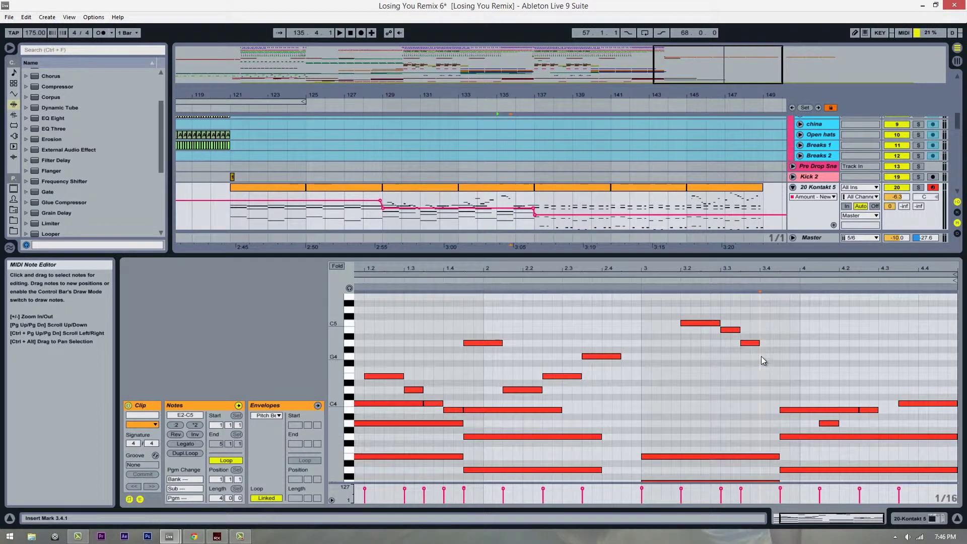
{"action": "left_click_drag", "start_coordinate": [784, 360], "coordinate": [779, 361]}
{"action": "key", "text": "space"}
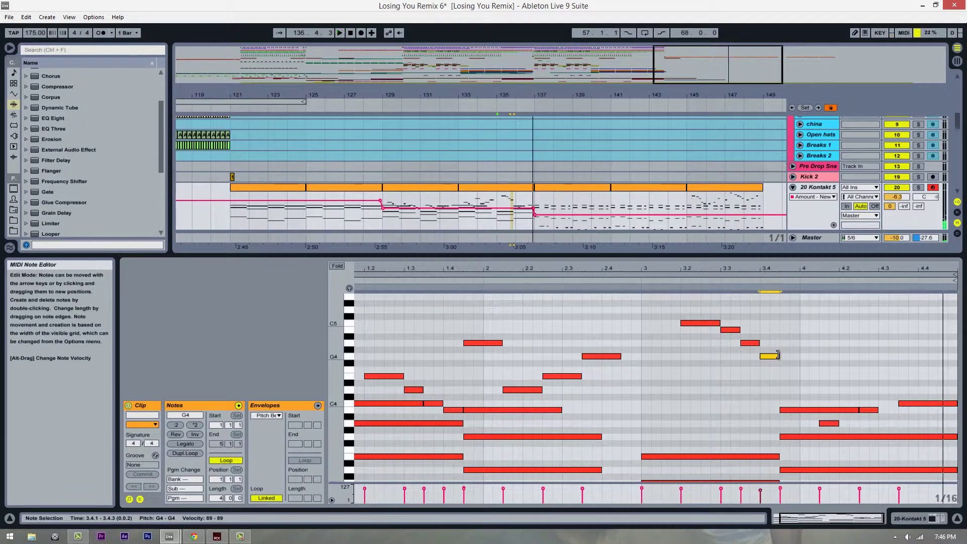
{"action": "left_click_drag", "start_coordinate": [778, 356], "coordinate": [798, 356]}
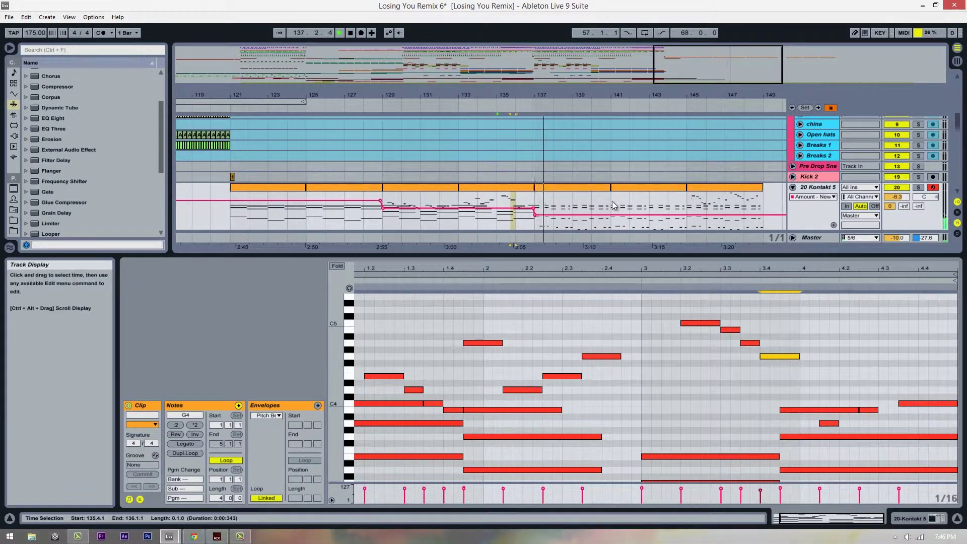
Step: Raise the reverb Amount after bar 137 slightly and listen on to about bar 141
{"action": "left_click", "coordinate": [536, 216]}
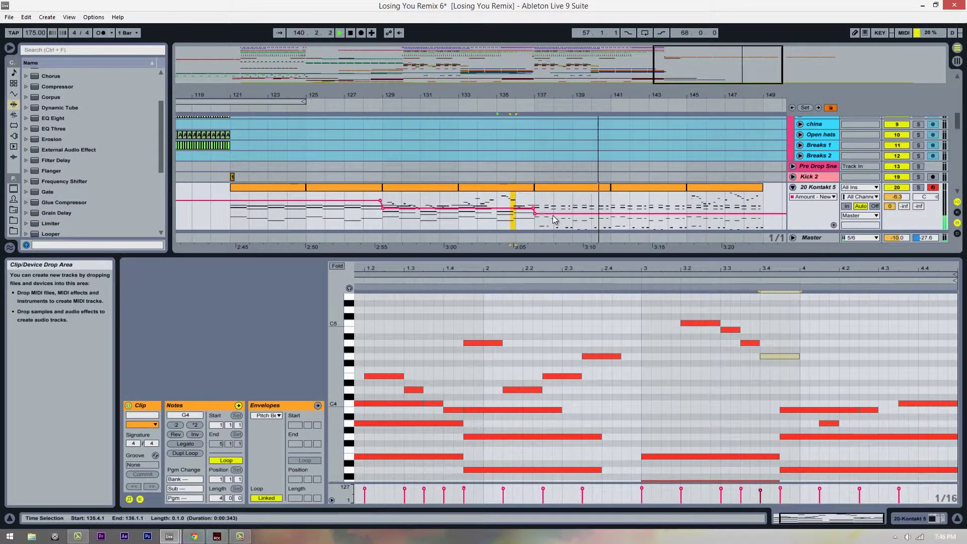
{"action": "left_click_drag", "start_coordinate": [581, 97], "coordinate": [534, 96]}
{"action": "key", "text": "space"}
{"action": "scroll", "coordinate": [515, 208], "scroll_direction": "down", "scroll_amount": 1}
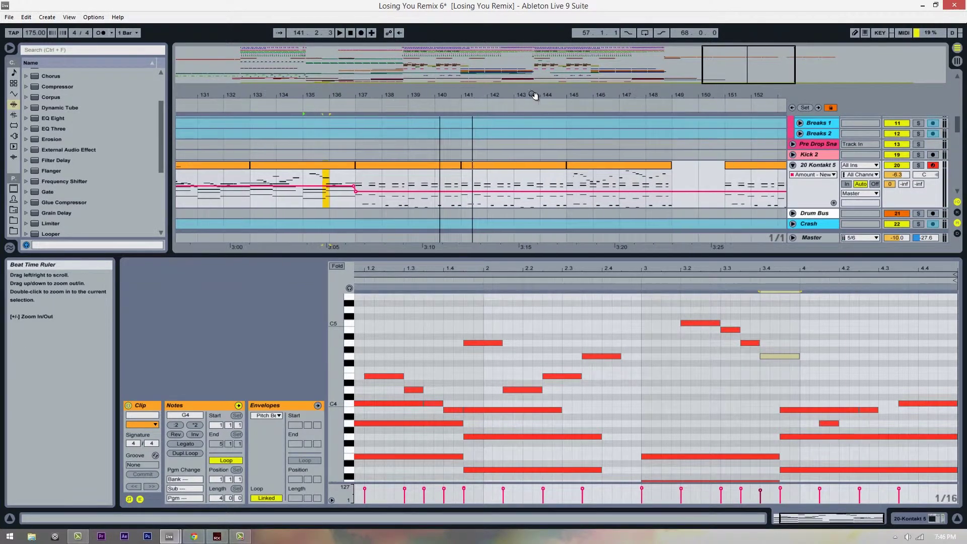
Step: Examine the piano clips from bar 137 onward and the chord notes of the clip at bar 137
{"action": "left_click_drag", "start_coordinate": [359, 191], "coordinate": [542, 196]}
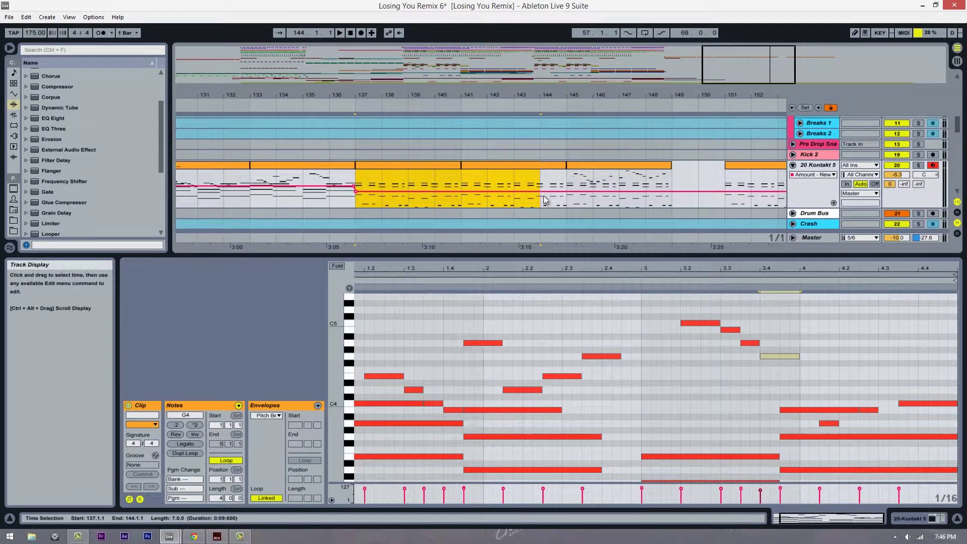
{"action": "left_click_drag", "start_coordinate": [536, 98], "coordinate": [534, 92]}
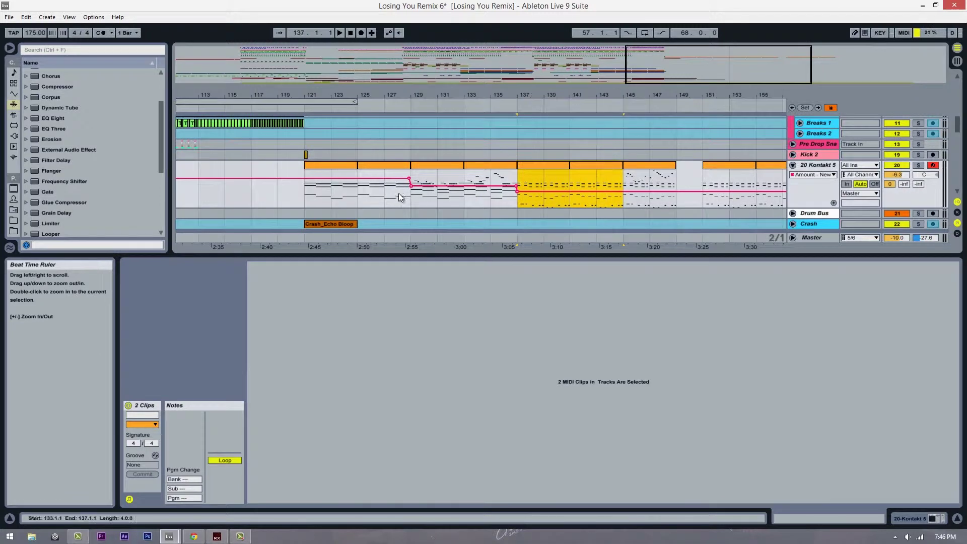
{"action": "scroll", "coordinate": [371, 209], "scroll_direction": "down", "scroll_amount": 1}
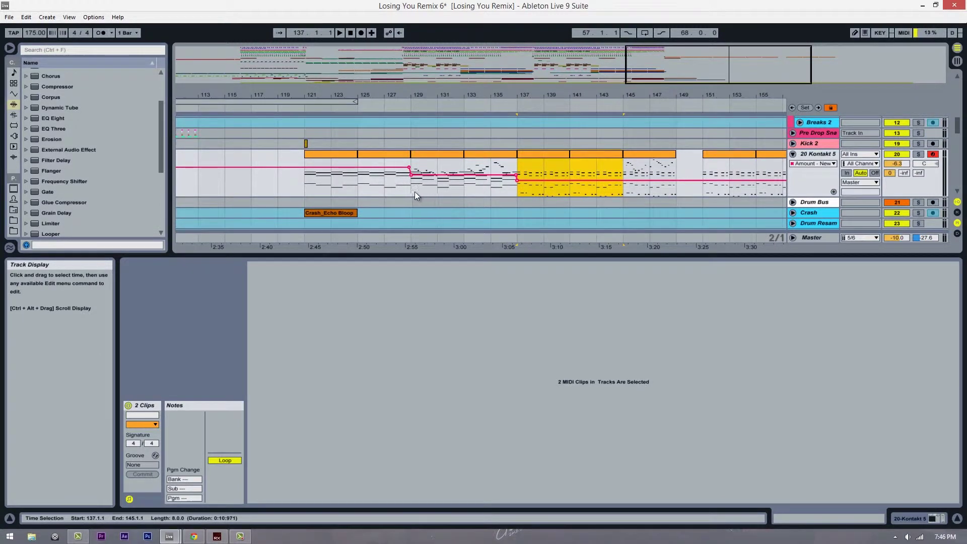
{"action": "left_click", "coordinate": [533, 168]}
{"action": "left_click_drag", "start_coordinate": [593, 95], "coordinate": [593, 90]}
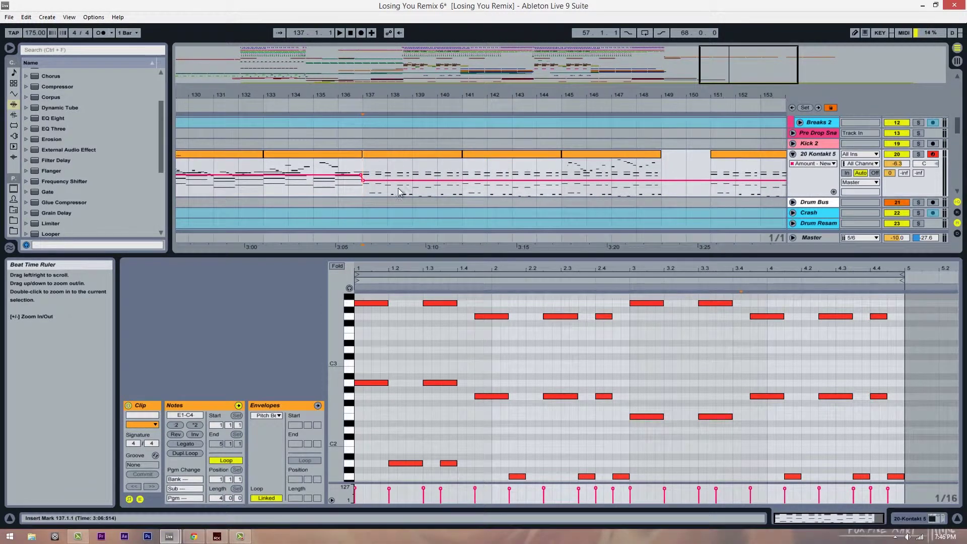
{"action": "left_click_drag", "start_coordinate": [453, 95], "coordinate": [457, 90]}
{"action": "scroll", "coordinate": [571, 155], "scroll_direction": "up", "scroll_amount": 3}
{"action": "left_click_drag", "start_coordinate": [546, 94], "coordinate": [544, 86]}
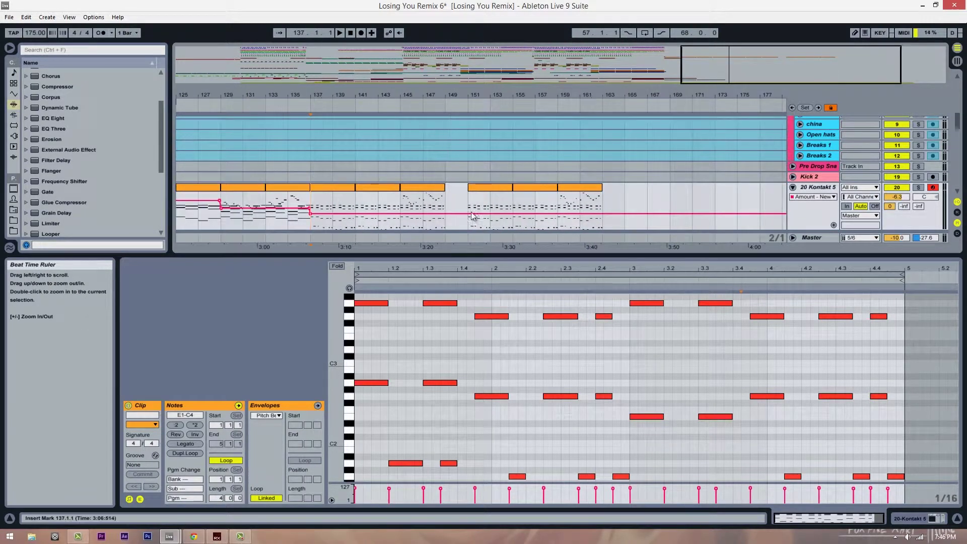
Step: Move the piano clip at bar 151 back to bar 149, directly after the melody clip
{"action": "left_click", "coordinate": [421, 188]}
{"action": "scroll", "coordinate": [479, 212], "scroll_direction": "down", "scroll_amount": 1}
{"action": "left_click", "coordinate": [472, 198]}
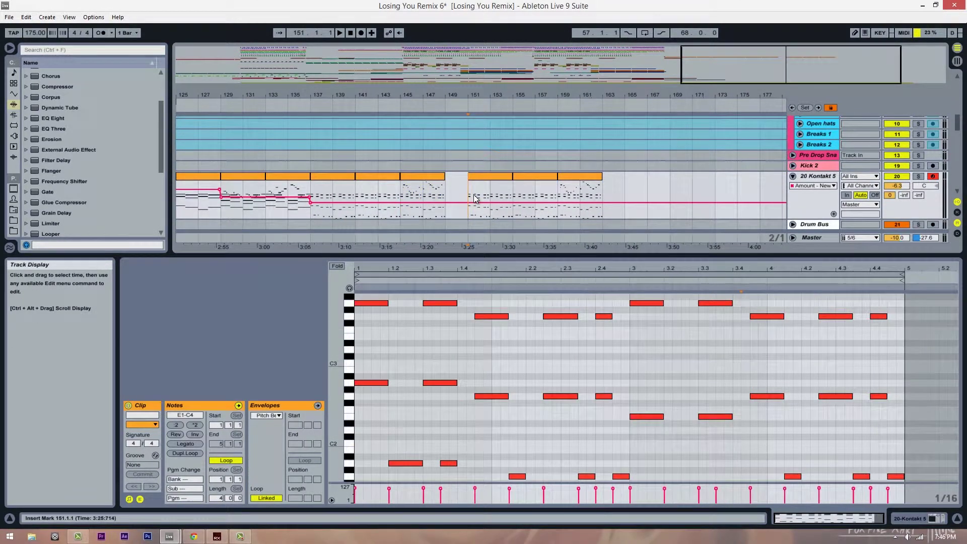
{"action": "left_click_drag", "start_coordinate": [478, 176], "coordinate": [455, 176]}
{"action": "left_click", "coordinate": [412, 191]}
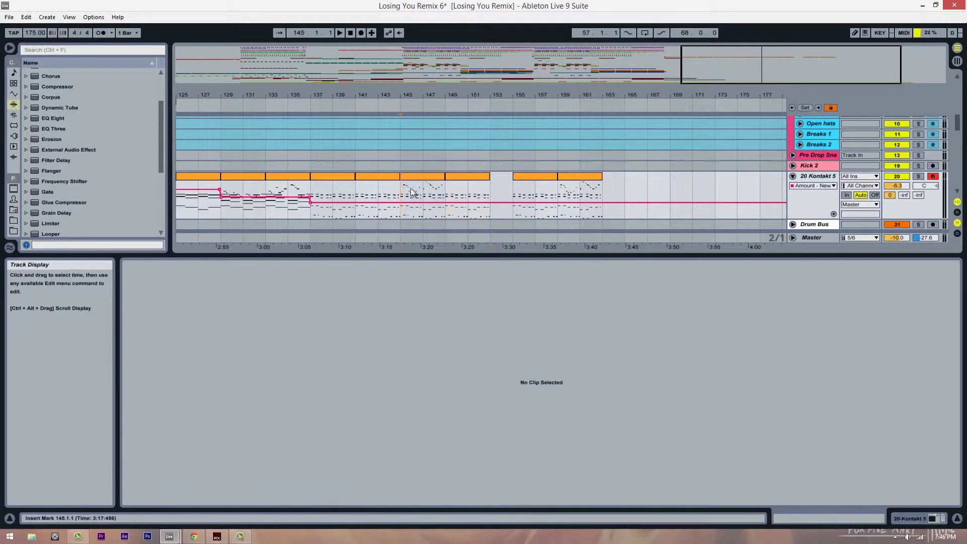
Step: Play the piano track from bar 143 to about bar 149 to hear the clips run together
{"action": "left_click", "coordinate": [422, 178]}
{"action": "key", "text": "space"}
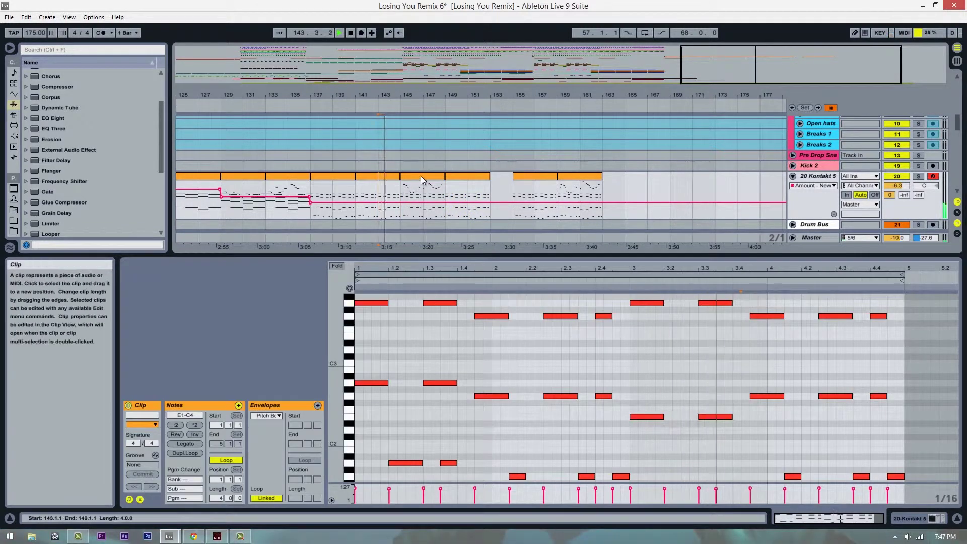
{"action": "left_click_drag", "start_coordinate": [403, 96], "coordinate": [406, 95]}
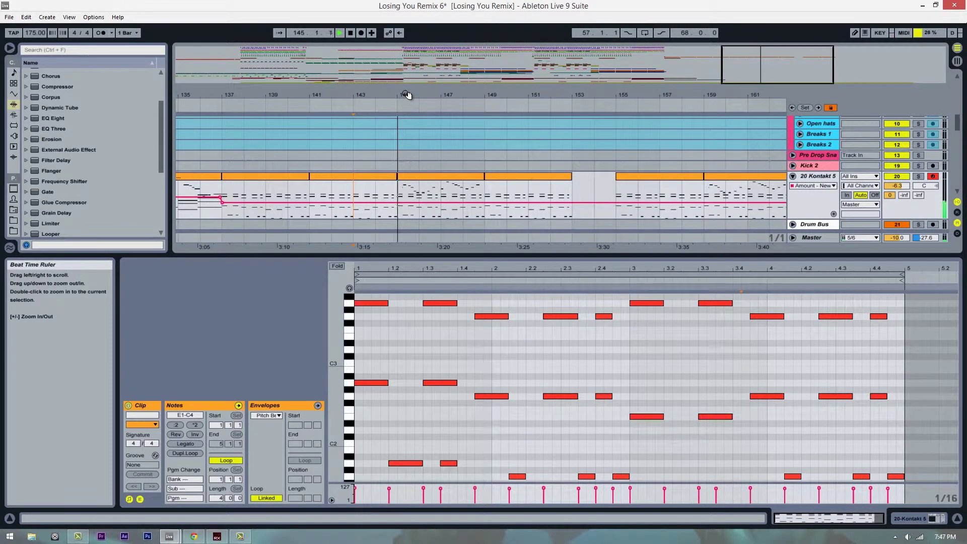
{"action": "left_click_drag", "start_coordinate": [511, 97], "coordinate": [503, 99]}
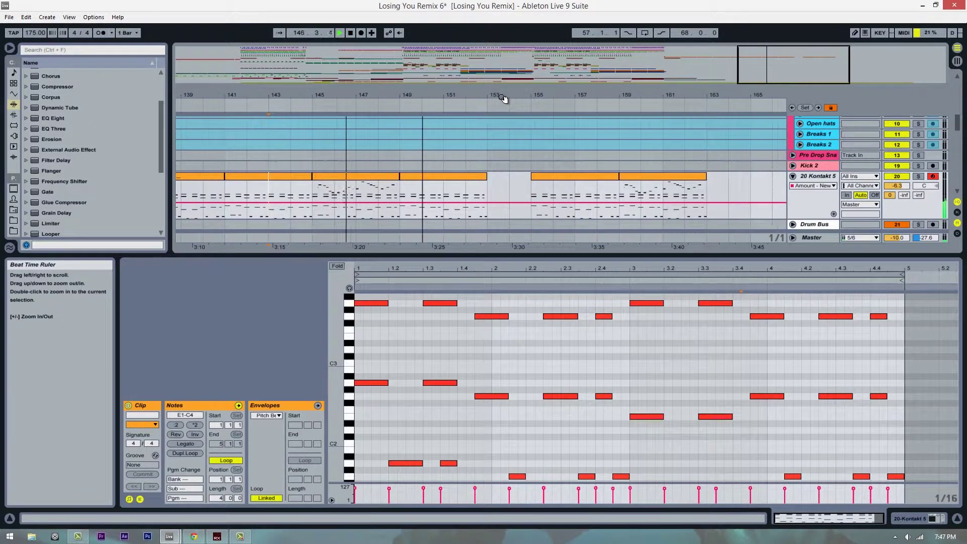
Step: Add a D5 note at 1.2 in the piano clip at bars 149 to 153
{"action": "left_click", "coordinate": [427, 182]}
{"action": "scroll", "coordinate": [630, 336], "scroll_direction": "up", "scroll_amount": 2}
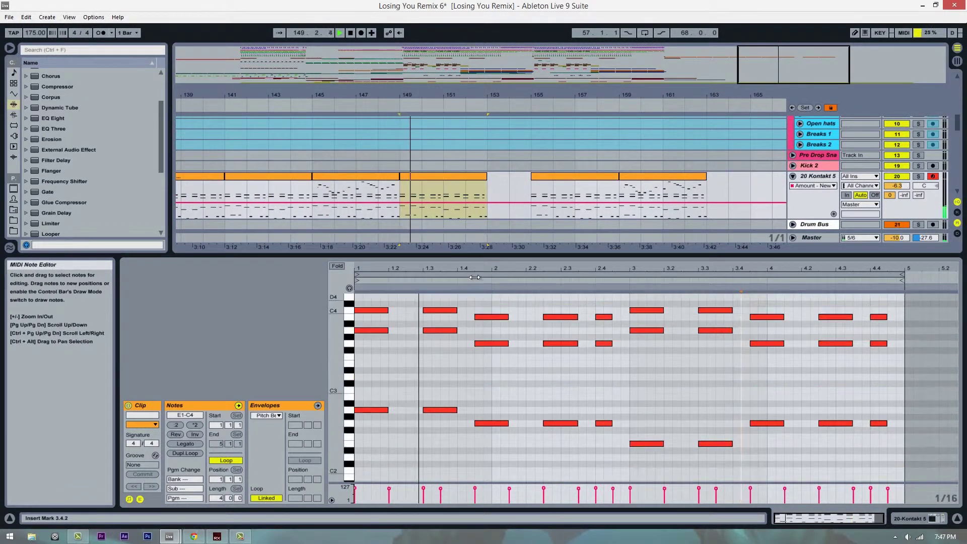
{"action": "left_click", "coordinate": [471, 269]}
{"action": "scroll", "coordinate": [400, 377], "scroll_direction": "up", "scroll_amount": 5}
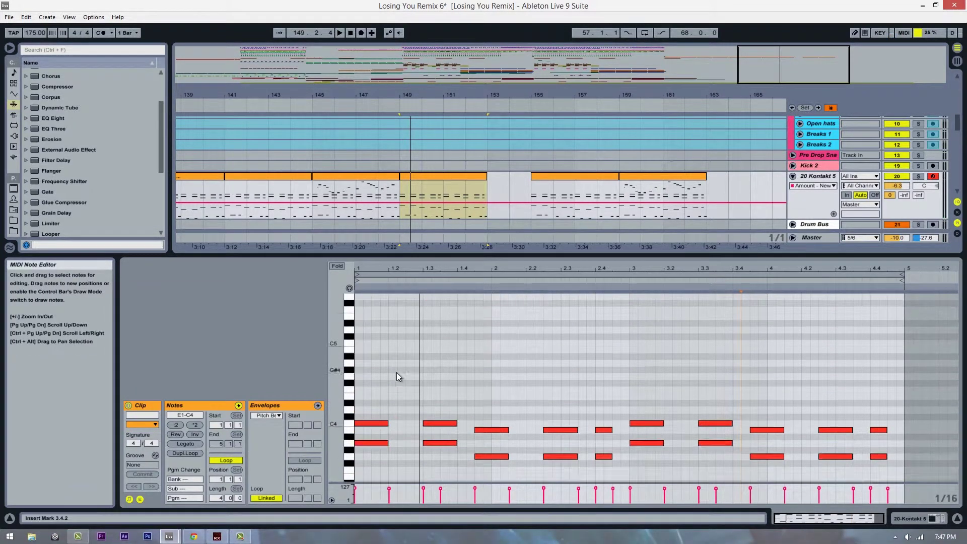
{"action": "double_click", "coordinate": [390, 355]}
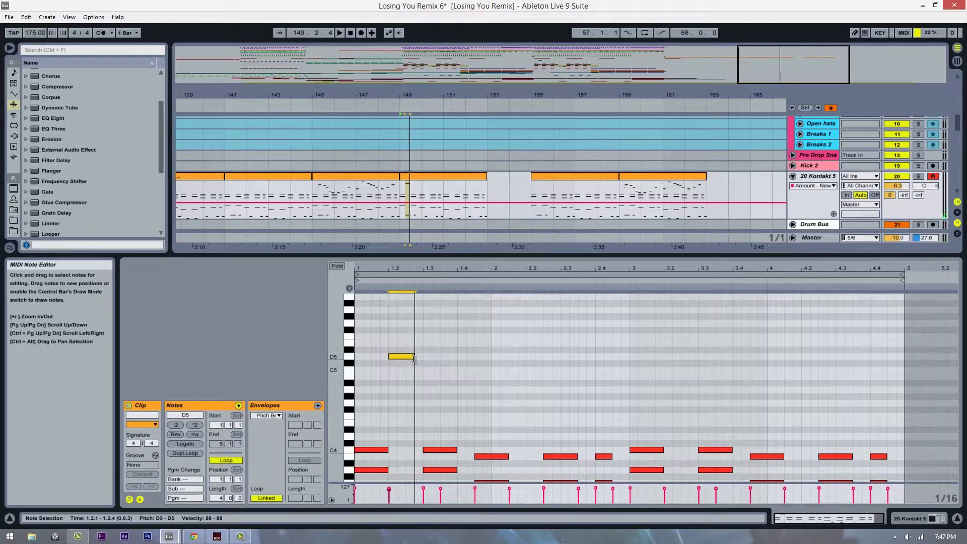
Step: Lengthen the new note at 1.2 to one beat and transpose it up to C6
{"action": "key", "text": "Up"}
{"action": "key", "text": "Up"}
{"action": "key", "text": "Up"}
{"action": "key", "text": "Up"}
{"action": "key", "text": "Up"}
{"action": "key", "text": "Up"}
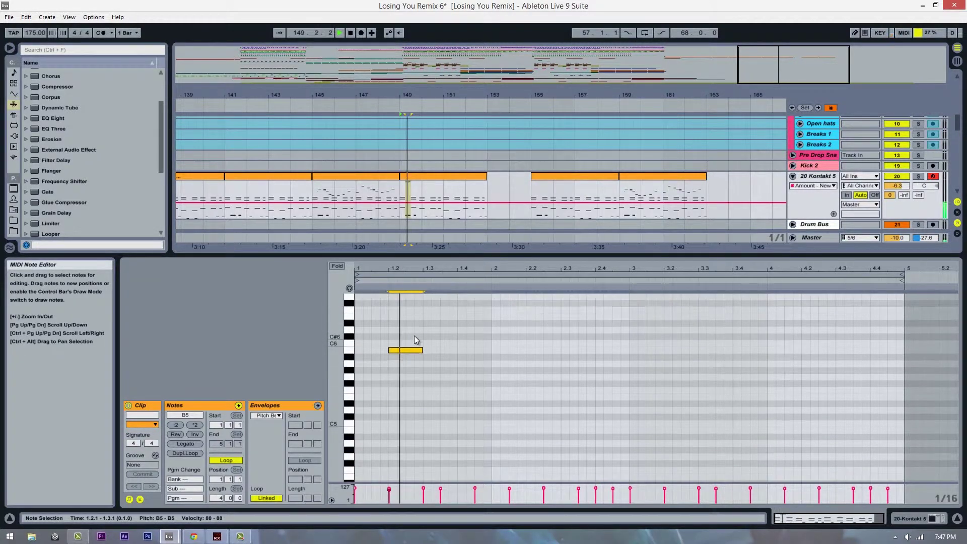
{"action": "left_click_drag", "start_coordinate": [410, 356], "coordinate": [409, 344]}
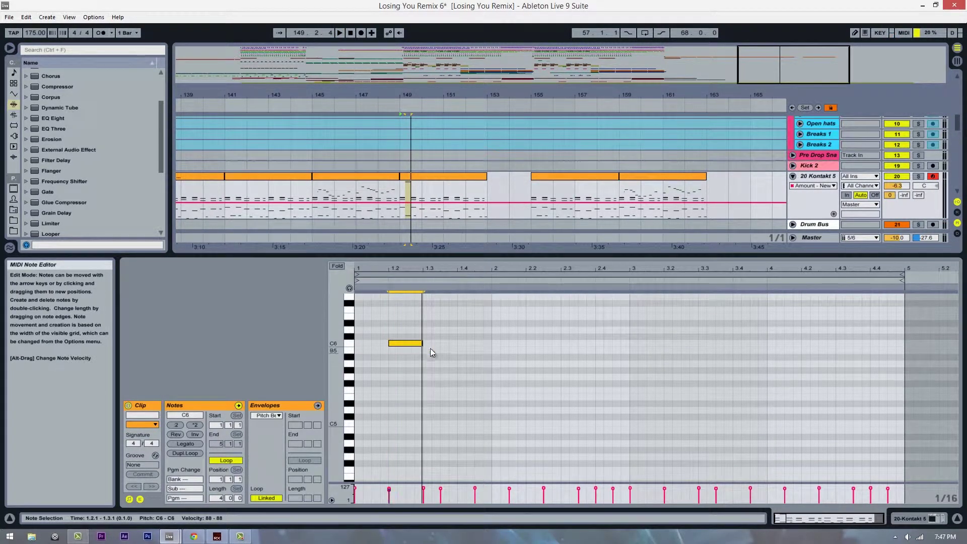
{"action": "scroll", "coordinate": [436, 342], "scroll_direction": "down", "scroll_amount": 1}
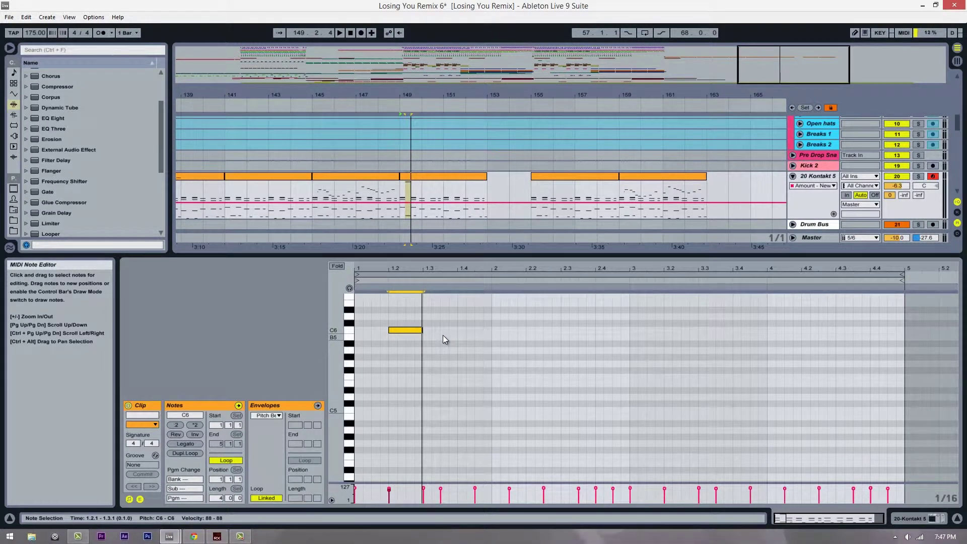
Step: Select bars 145 to 147 of the piano track and examine the melody notes of that clip
{"action": "scroll", "coordinate": [426, 175], "scroll_direction": "down", "scroll_amount": 3}
{"action": "scroll", "coordinate": [419, 175], "scroll_direction": "up", "scroll_amount": 1}
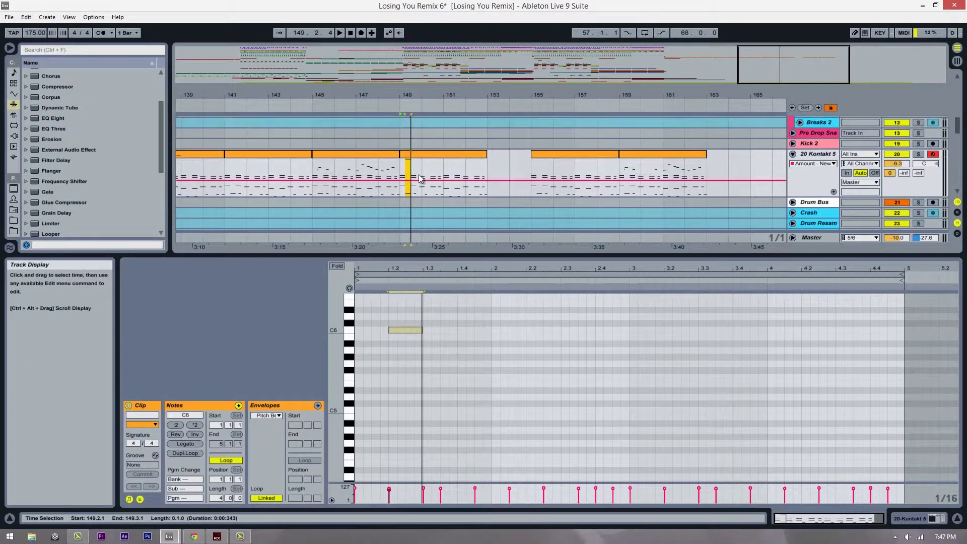
{"action": "left_click_drag", "start_coordinate": [411, 96], "coordinate": [411, 106]}
{"action": "left_click", "coordinate": [395, 165]}
{"action": "left_click_drag", "start_coordinate": [428, 170], "coordinate": [429, 169]}
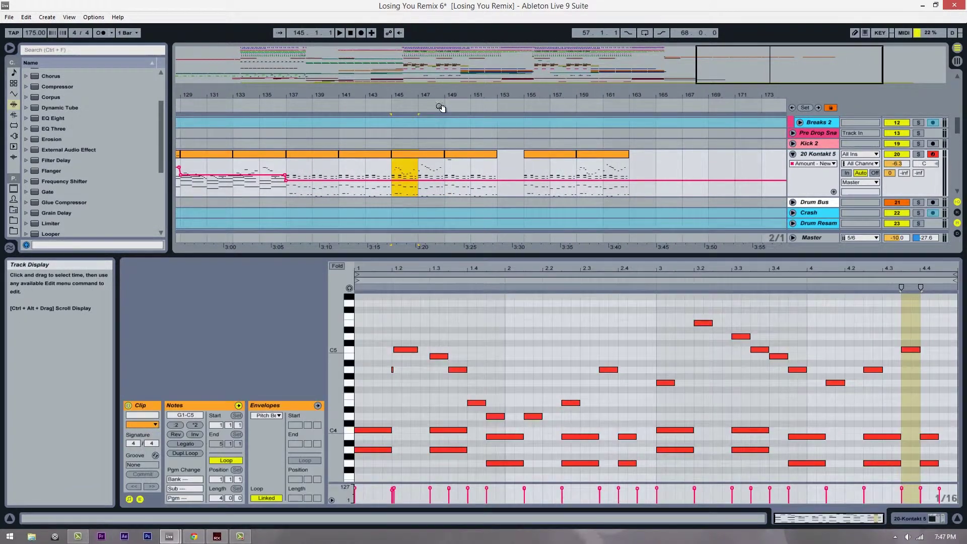
{"action": "left_click_drag", "start_coordinate": [440, 101], "coordinate": [464, 95]}
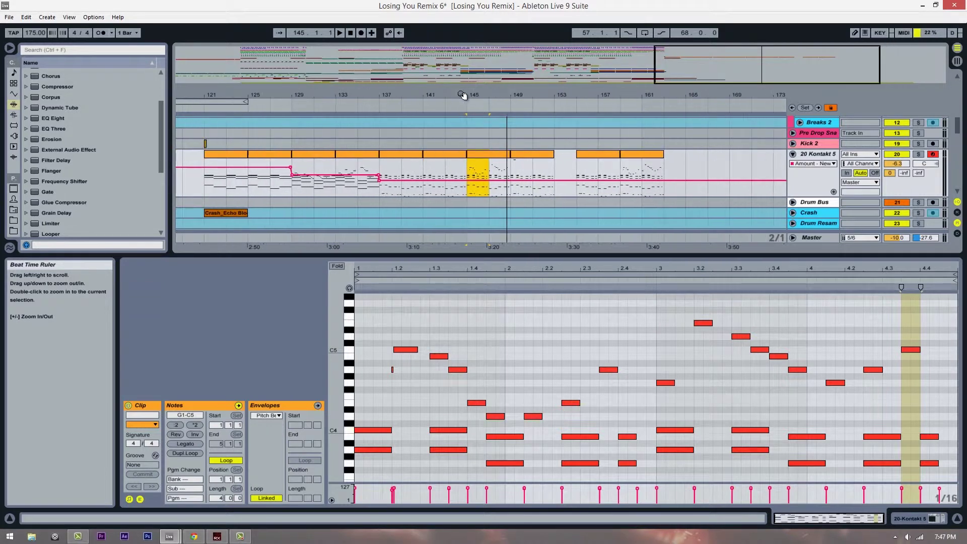
Step: Inspect the reverb Amount drop at bar 137 and select bars 137 to 141 of the piano track
{"action": "left_click", "coordinate": [382, 190]}
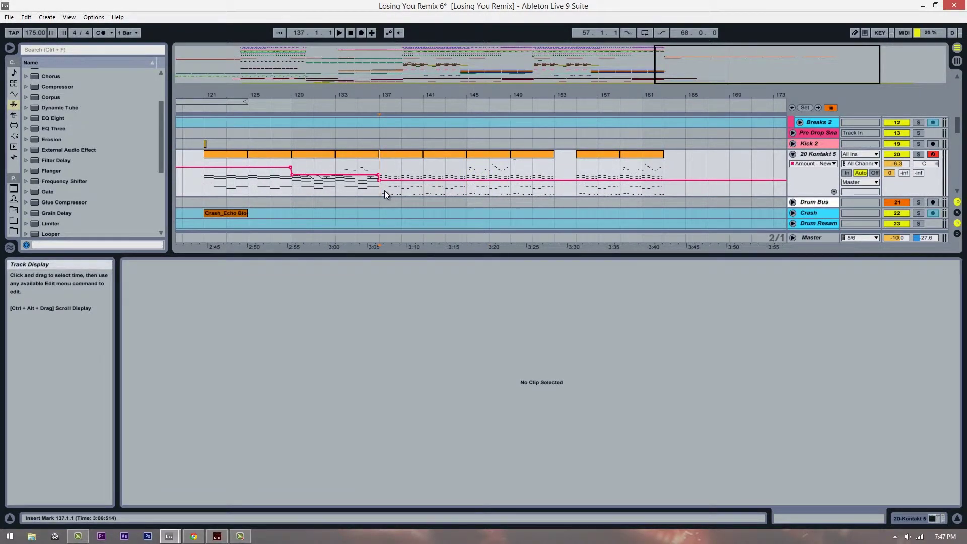
{"action": "scroll", "coordinate": [384, 190], "scroll_direction": "down", "scroll_amount": 1}
{"action": "left_click_drag", "start_coordinate": [399, 95], "coordinate": [397, 96]}
{"action": "scroll", "coordinate": [382, 141], "scroll_direction": "up", "scroll_amount": 3}
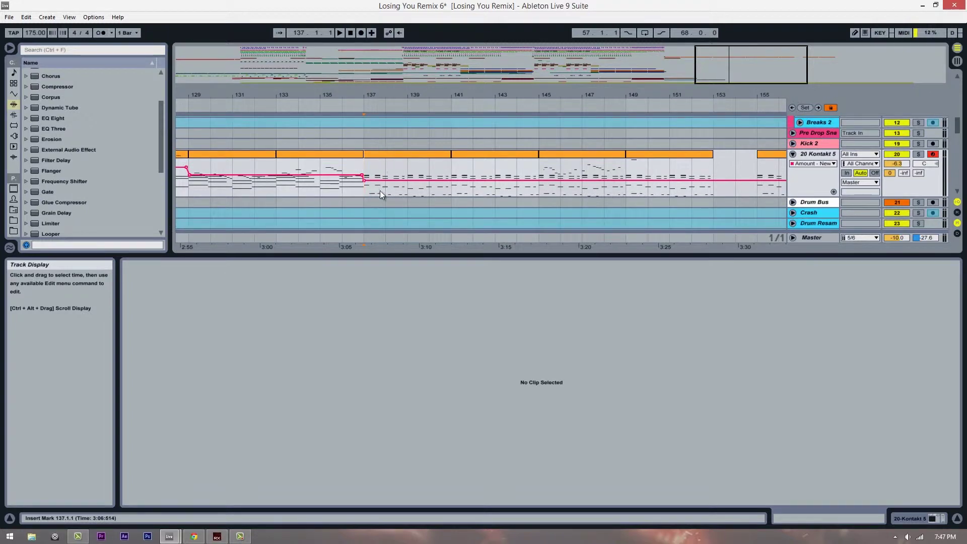
{"action": "scroll", "coordinate": [366, 184], "scroll_direction": "up", "scroll_amount": 1}
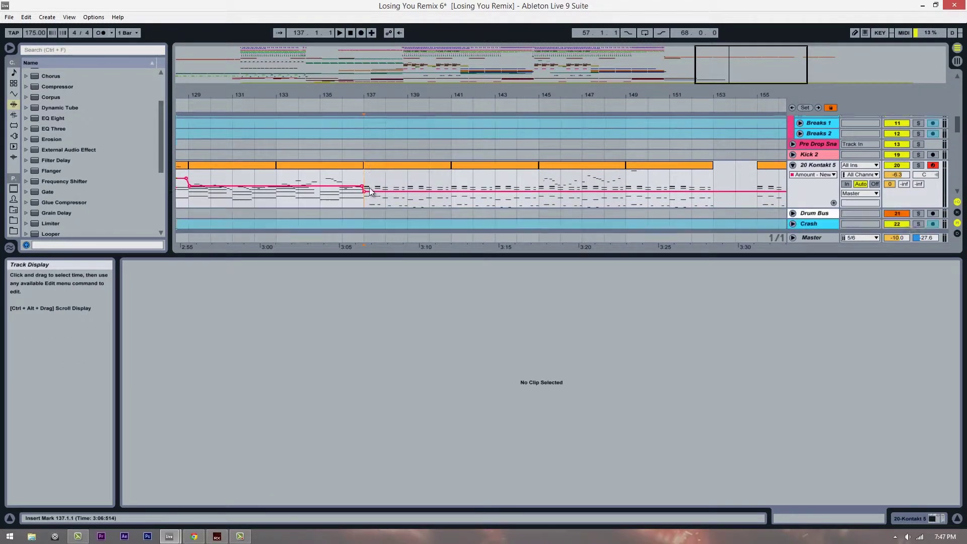
{"action": "scroll", "coordinate": [370, 187], "scroll_direction": "down", "scroll_amount": 1}
{"action": "left_click_drag", "start_coordinate": [372, 97], "coordinate": [372, 117]}
{"action": "scroll", "coordinate": [367, 194], "scroll_direction": "up", "scroll_amount": 3}
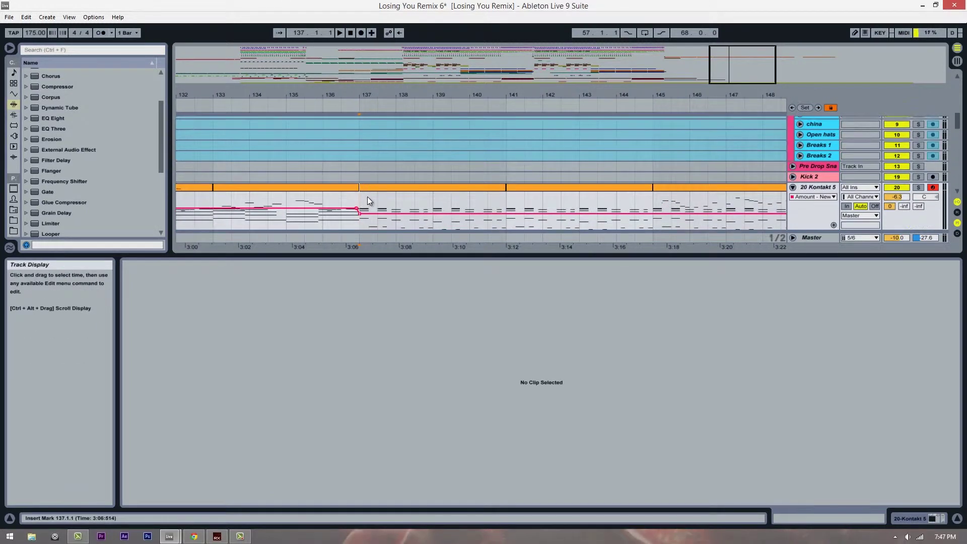
{"action": "scroll", "coordinate": [367, 196], "scroll_direction": "down", "scroll_amount": 4}
{"action": "left_click_drag", "start_coordinate": [356, 182], "coordinate": [503, 181]}
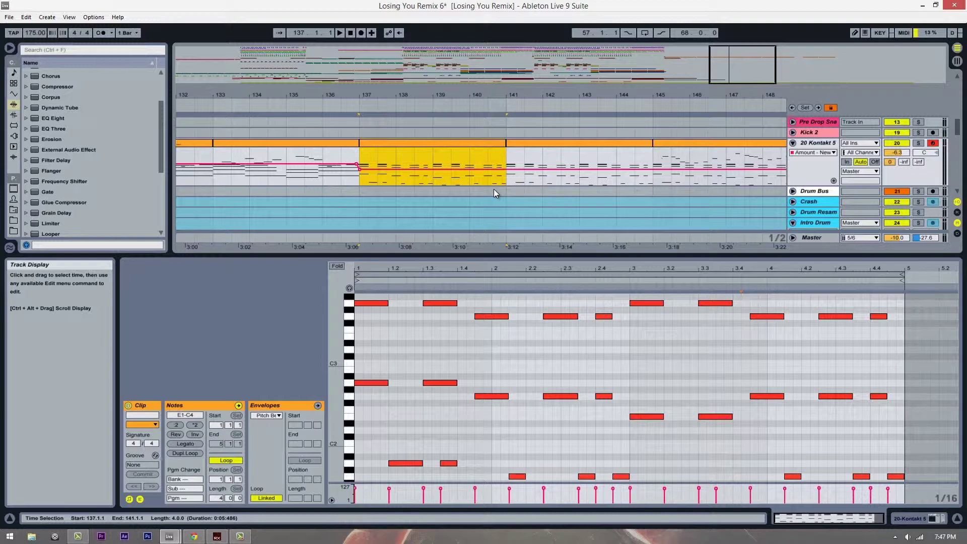
Step: Open the piano clip at bars 149 to 153 and copy the C6 note to A5 at 1.3, playing it back
{"action": "mouse_move", "coordinate": [554, 97]}
{"action": "left_mouse_down"}
{"action": "mouse_move", "coordinate": [556, 90]}
{"action": "mouse_move", "coordinate": [556, 100]}
{"action": "mouse_move", "coordinate": [528, 95]}
{"action": "mouse_move", "coordinate": [553, 91]}
{"action": "mouse_move", "coordinate": [560, 113]}
{"action": "mouse_move", "coordinate": [549, 97]}
{"action": "left_mouse_up"}
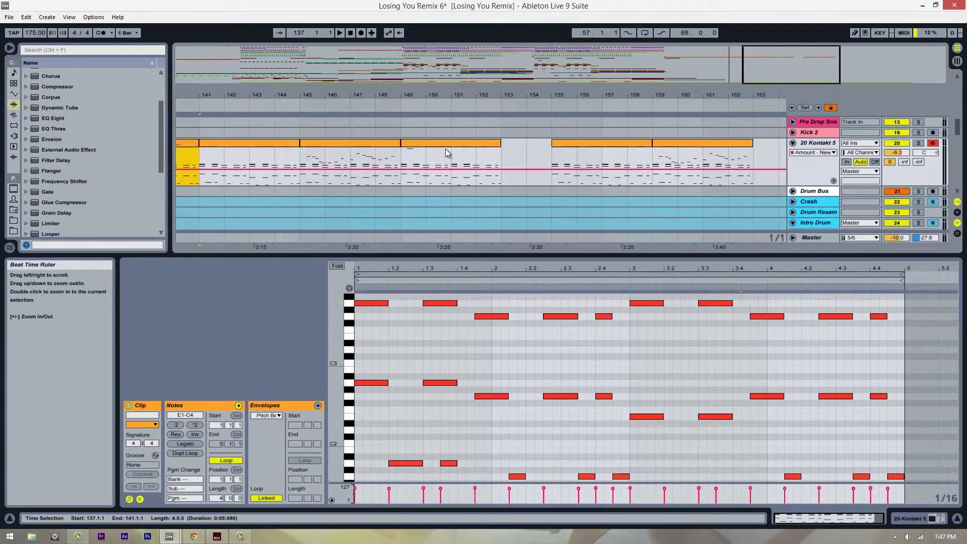
{"action": "left_click", "coordinate": [438, 144]}
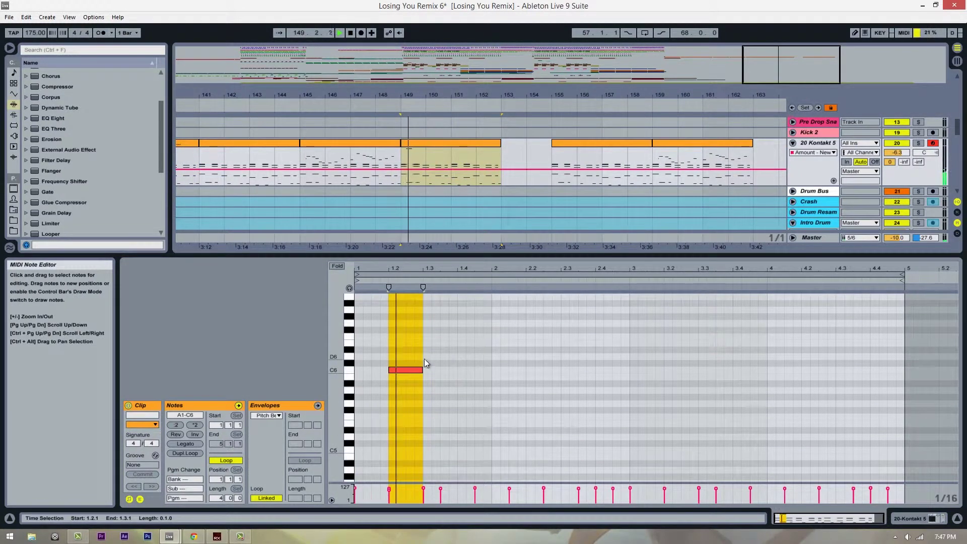
{"action": "left_click_drag", "start_coordinate": [405, 344], "coordinate": [445, 365]}
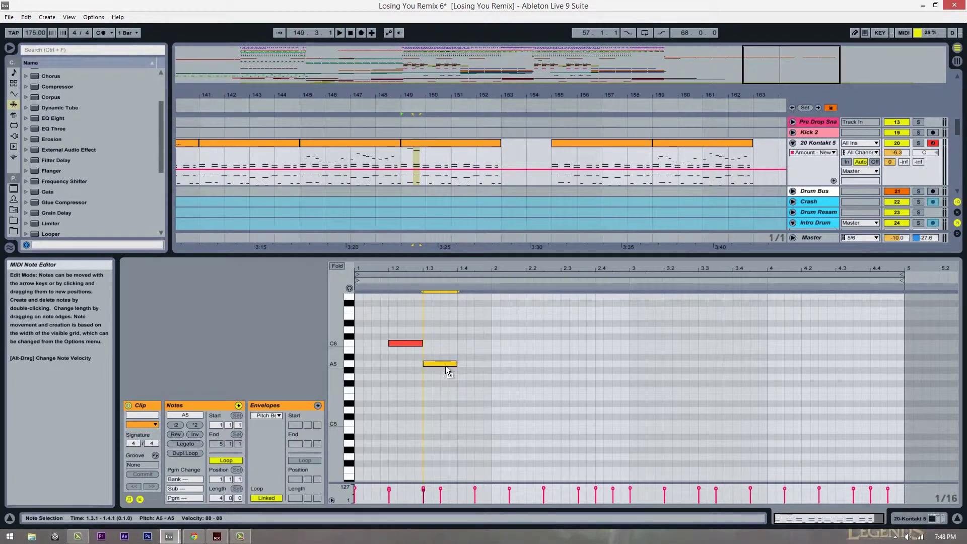
{"action": "key", "text": "space"}
{"action": "key", "text": "space"}
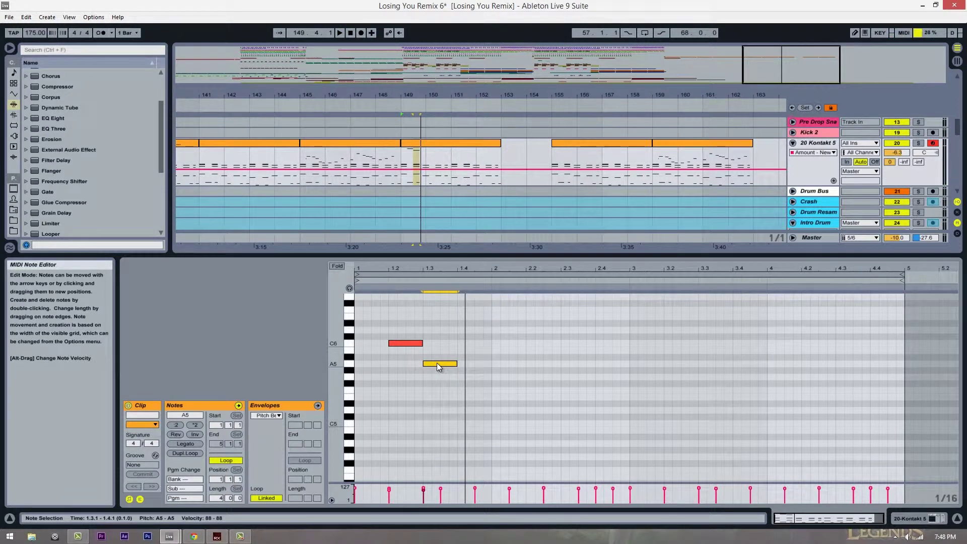
Step: Continue the melody with copied one-beat notes E5 at 1.4 and G5 at 1.4.3, and play the phrase
{"action": "left_click_drag", "start_coordinate": [441, 367], "coordinate": [493, 387]}
{"action": "key", "text": "space"}
{"action": "key", "text": "space"}
{"action": "key", "text": "space"}
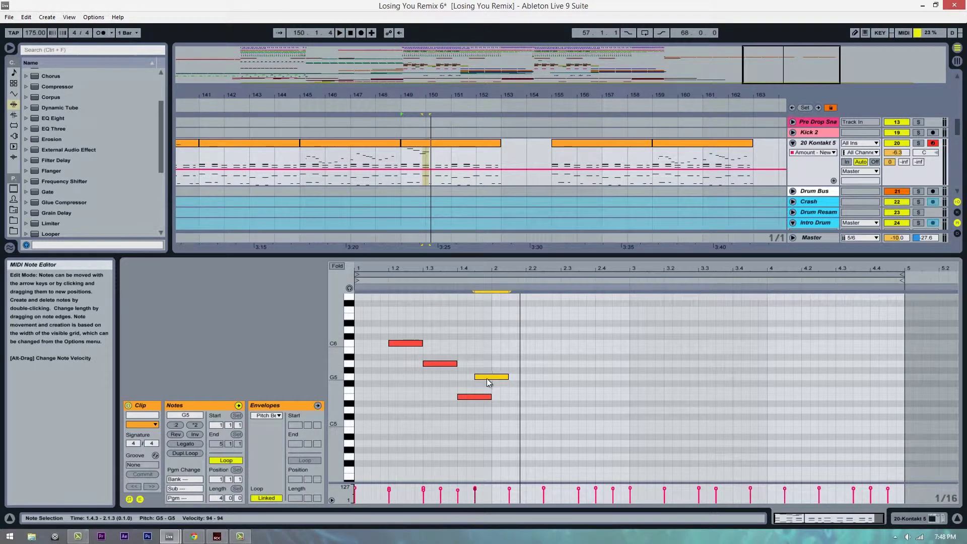
Step: Add copied melody notes B5 at 2.1.3 and E5 at 2.2.3, and play the phrase
{"action": "left_click_drag", "start_coordinate": [488, 383], "coordinate": [558, 395]}
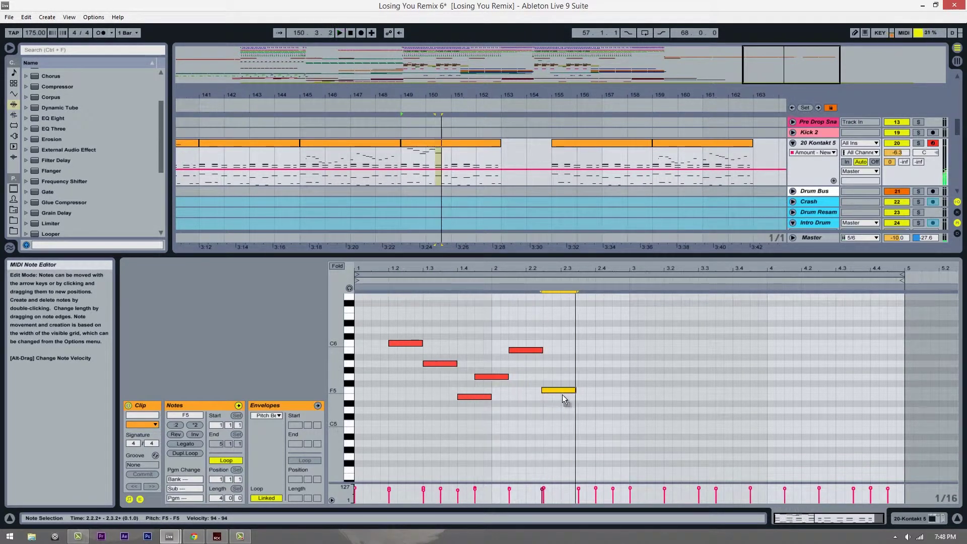
{"action": "key", "text": "Down"}
{"action": "key", "text": "space"}
{"action": "key", "text": "space"}
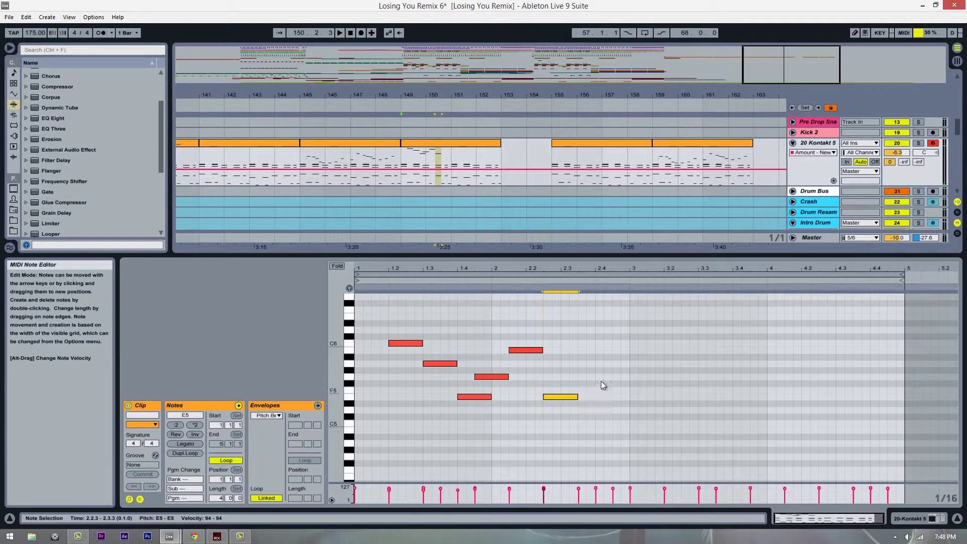
Step: Copy the E5 note at 2.2.3 to D5 at 2.3.3 and audition the clip
{"action": "scroll", "coordinate": [600, 381], "scroll_direction": "down", "scroll_amount": 3}
{"action": "left_click_drag", "start_coordinate": [555, 265], "coordinate": [557, 276]}
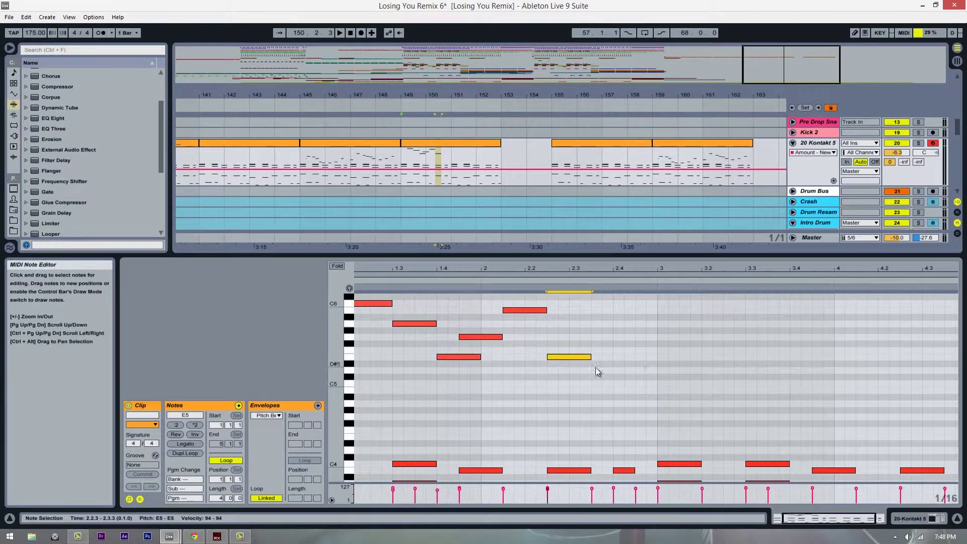
{"action": "scroll", "coordinate": [563, 366], "scroll_direction": "up", "scroll_amount": 1}
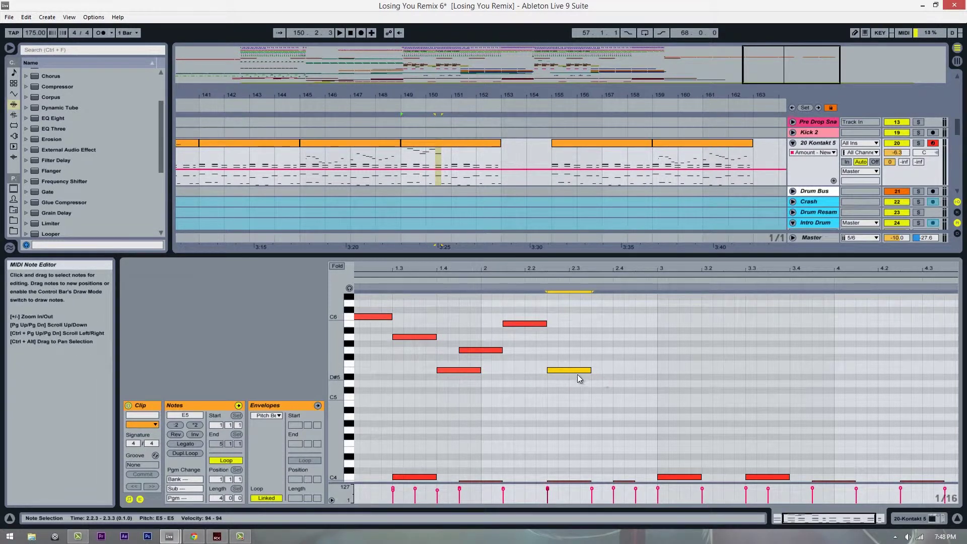
{"action": "left_click_drag", "start_coordinate": [569, 373], "coordinate": [608, 384]}
{"action": "key", "text": "space"}
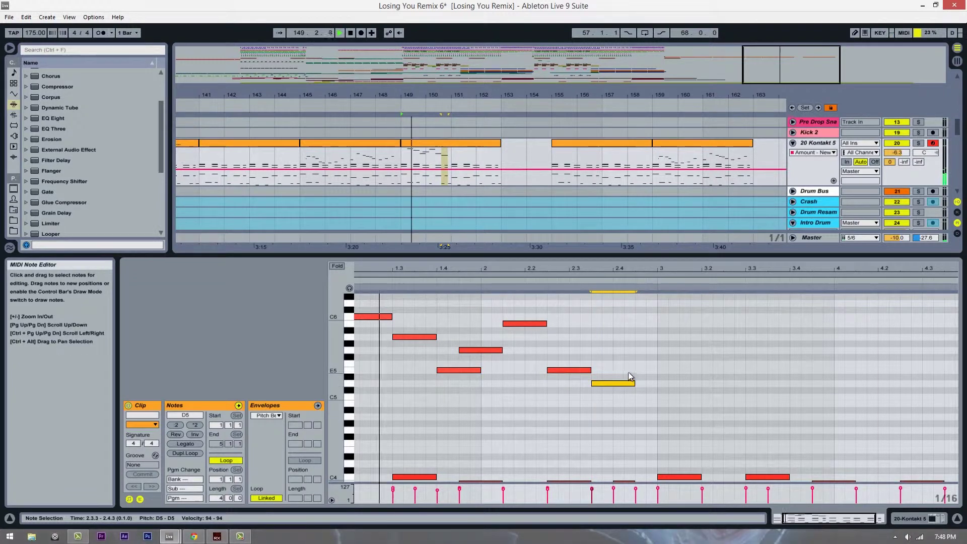
{"action": "key", "text": "space"}
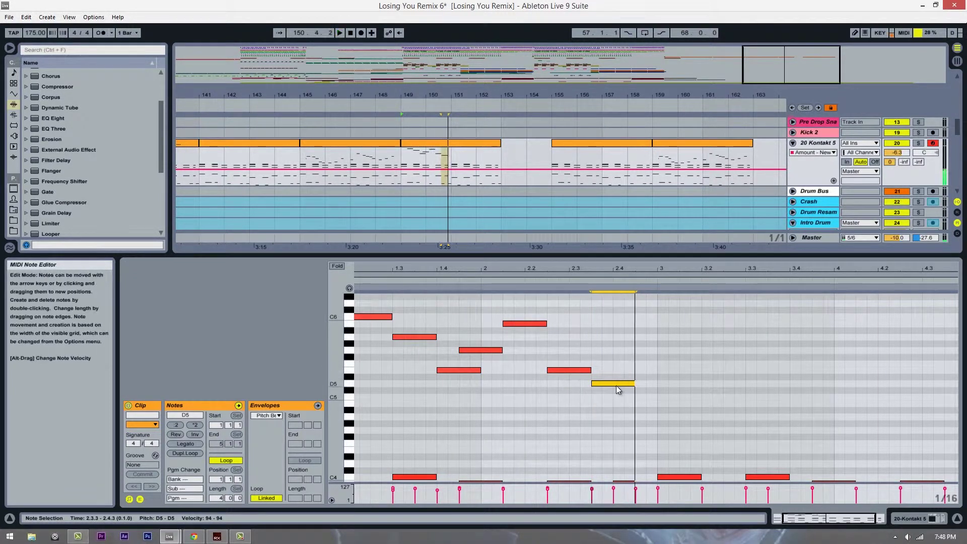
Step: Copy the D5 note to A#4 at 2.4.3, check it against the chords and lower it to A4
{"action": "left_click_drag", "start_coordinate": [616, 385], "coordinate": [648, 404]}
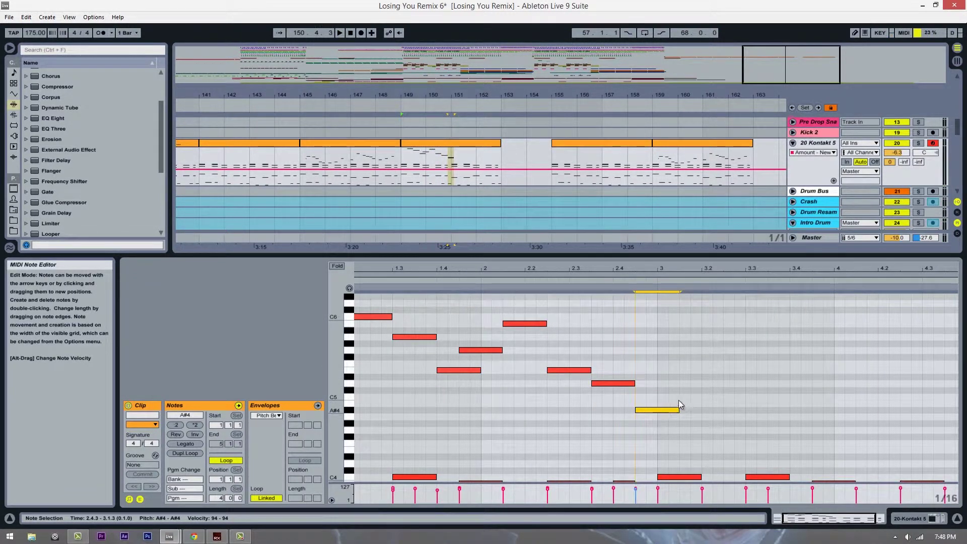
{"action": "scroll", "coordinate": [675, 393], "scroll_direction": "down", "scroll_amount": 5}
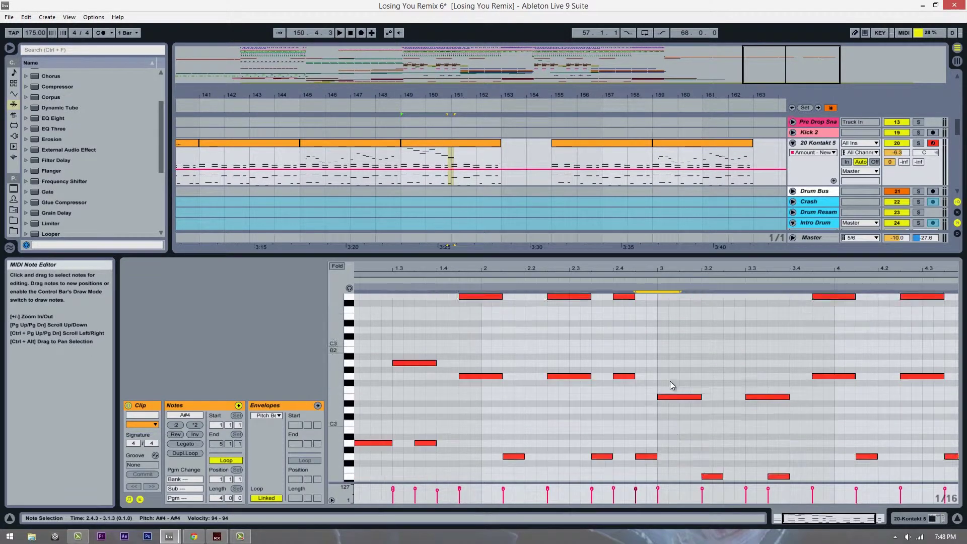
{"action": "scroll", "coordinate": [666, 378], "scroll_direction": "up", "scroll_amount": 5}
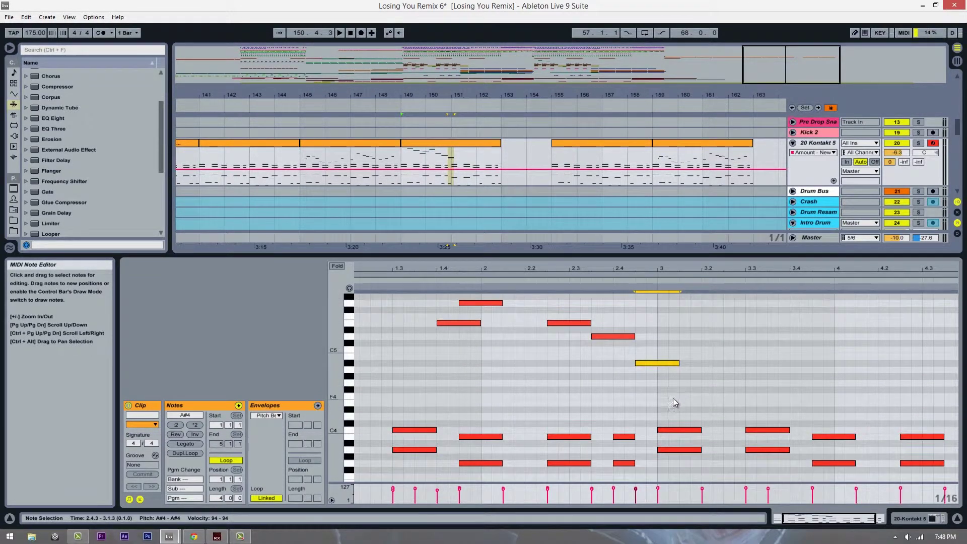
{"action": "scroll", "coordinate": [673, 398], "scroll_direction": "up", "scroll_amount": 3}
{"action": "scroll", "coordinate": [664, 383], "scroll_direction": "down", "scroll_amount": 4}
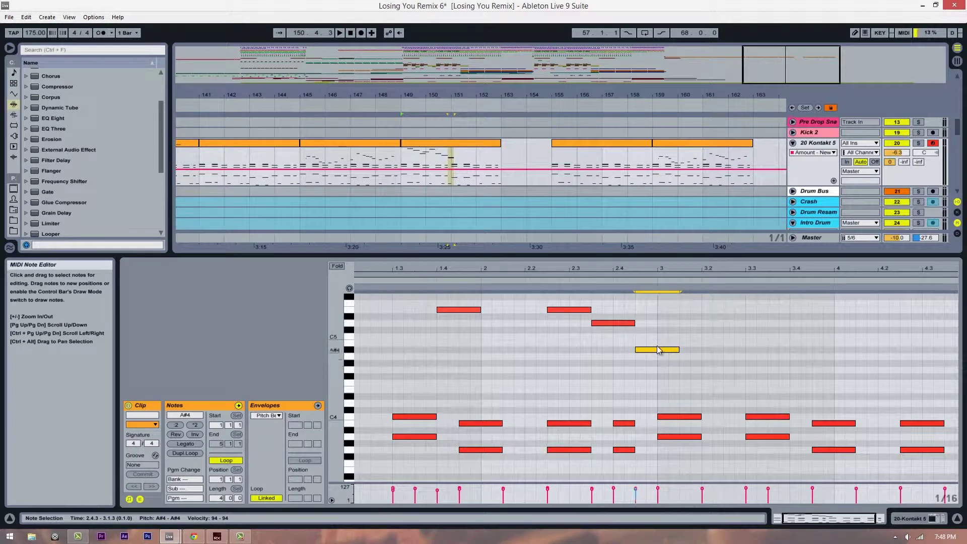
{"action": "key", "text": "space"}
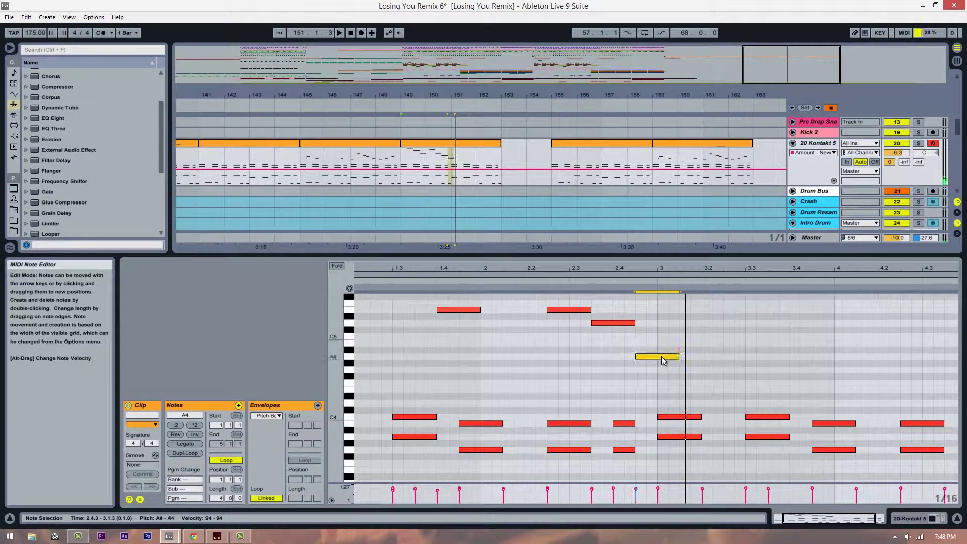
{"action": "left_click", "coordinate": [539, 354]}
{"action": "scroll", "coordinate": [648, 375], "scroll_direction": "up", "scroll_amount": 3}
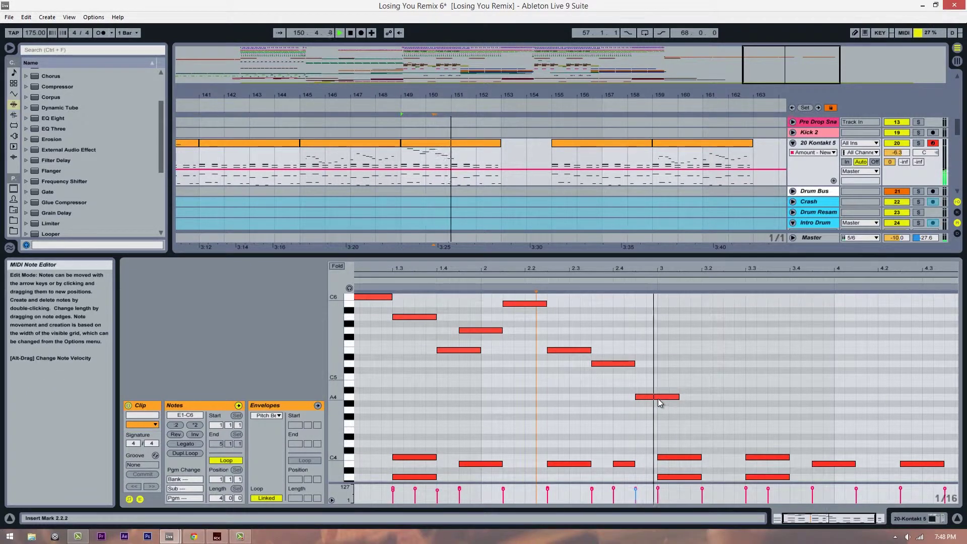
Step: Move the A4 note to beat 3.1 and add a one-beat C5 note at 2.4.3
{"action": "left_click_drag", "start_coordinate": [646, 395], "coordinate": [667, 395]}
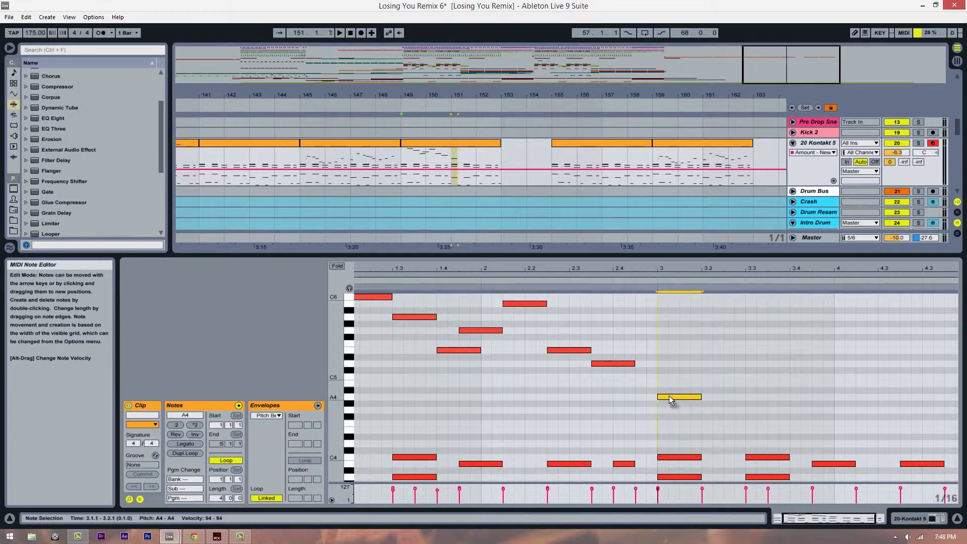
{"action": "double_click", "coordinate": [645, 373]}
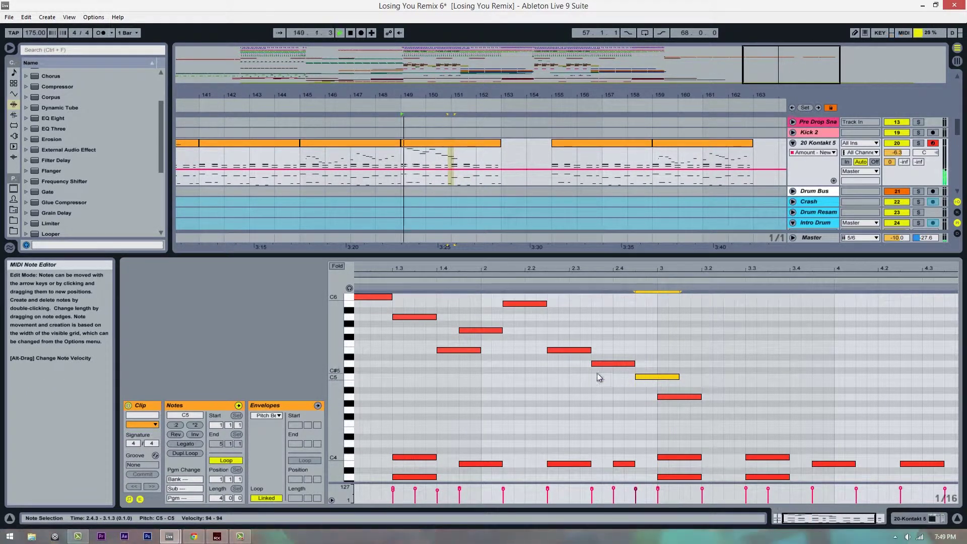
{"action": "key", "text": "space"}
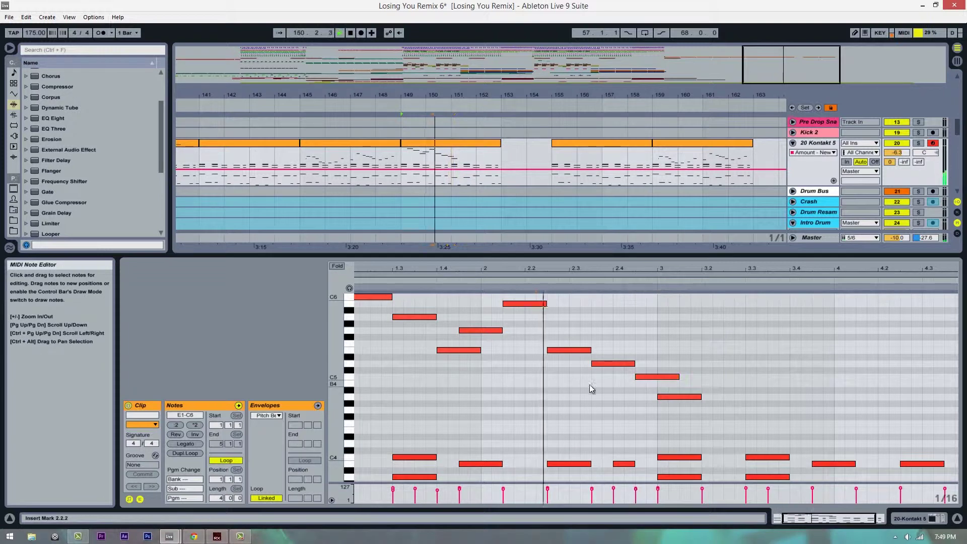
Step: Copy the A4 note at 3.1 to F#4 at 3.2 and play the melody
{"action": "left_click", "coordinate": [676, 396]}
{"action": "key", "text": "space"}
{"action": "left_click_drag", "start_coordinate": [675, 394], "coordinate": [718, 414]}
{"action": "key", "text": "space"}
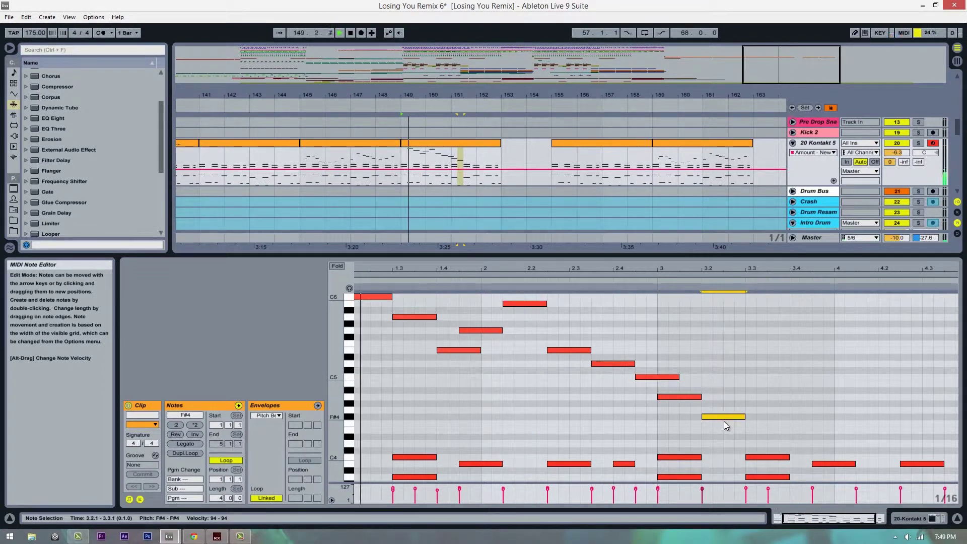
Step: Raise the note at 3.2 to G4 and add copies at A4 on 3.3 and E5 on 3.3.3
{"action": "scroll", "coordinate": [745, 411], "scroll_direction": "down", "scroll_amount": 1}
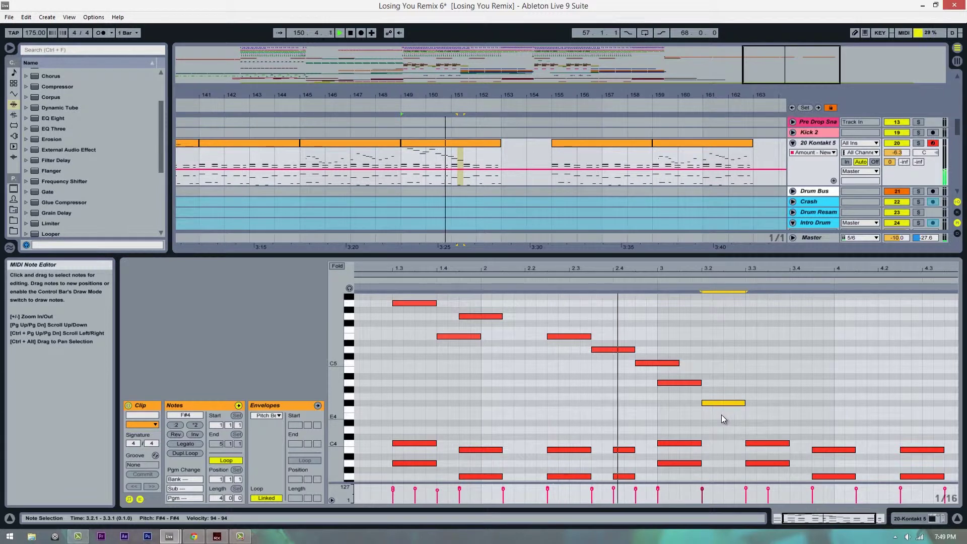
{"action": "key", "text": "space"}
{"action": "left_click_drag", "start_coordinate": [724, 402], "coordinate": [792, 338]}
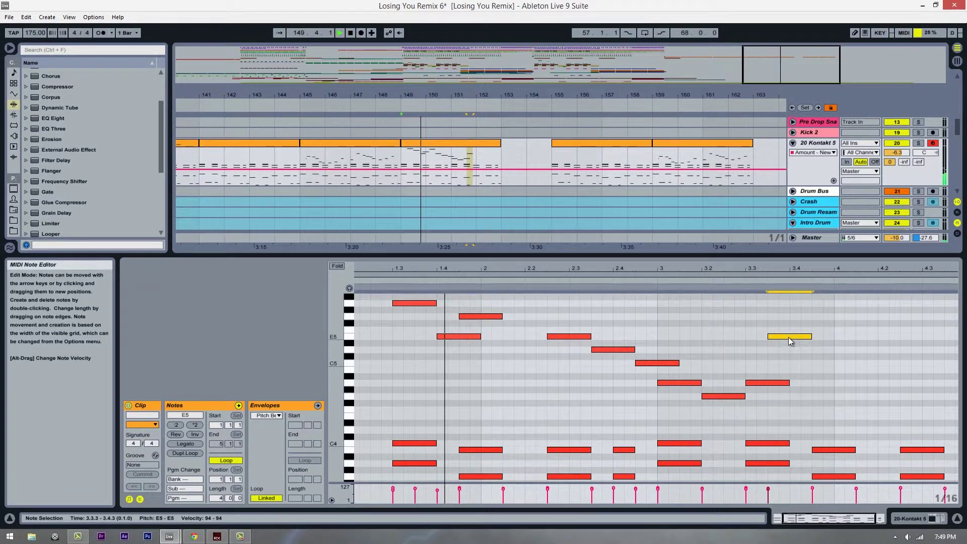
{"action": "scroll", "coordinate": [728, 324], "scroll_direction": "up", "scroll_amount": 2}
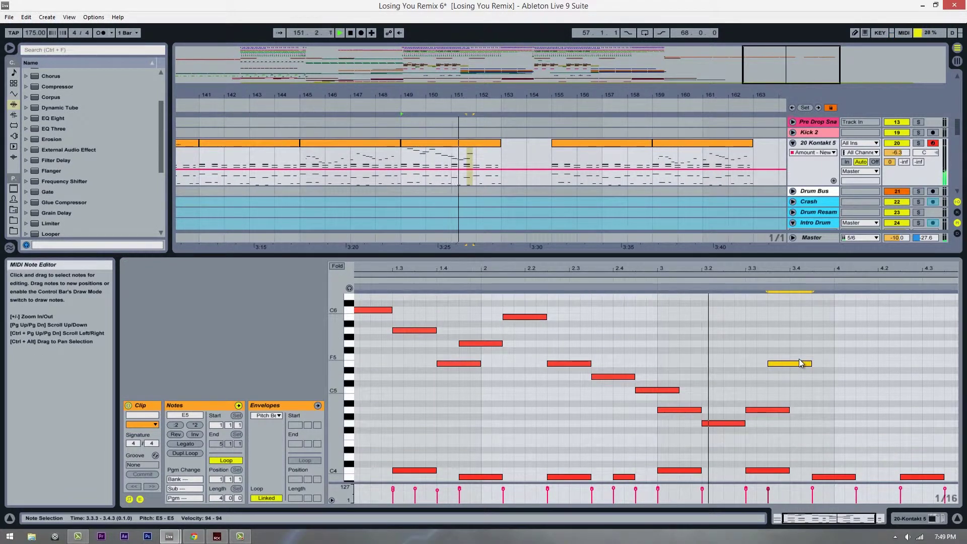
Step: Copy the E5 note to C5 at 3.4.3 and play back the end of the phrase from 3.2
{"action": "key", "text": "space"}
{"action": "left_click_drag", "start_coordinate": [795, 363], "coordinate": [811, 382]}
{"action": "key", "text": "space"}
{"action": "key", "text": "Down"}
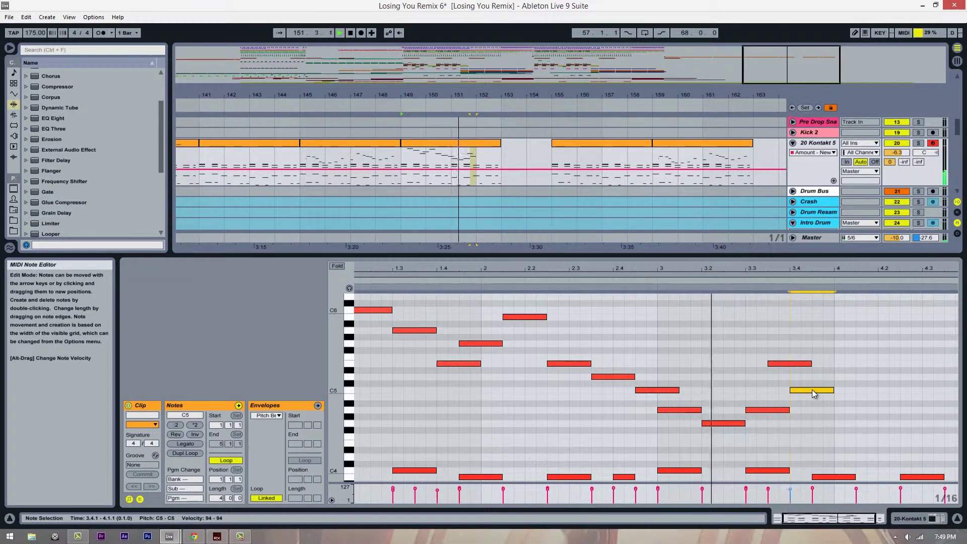
{"action": "left_click_drag", "start_coordinate": [816, 390], "coordinate": [832, 392]}
{"action": "key", "text": "space"}
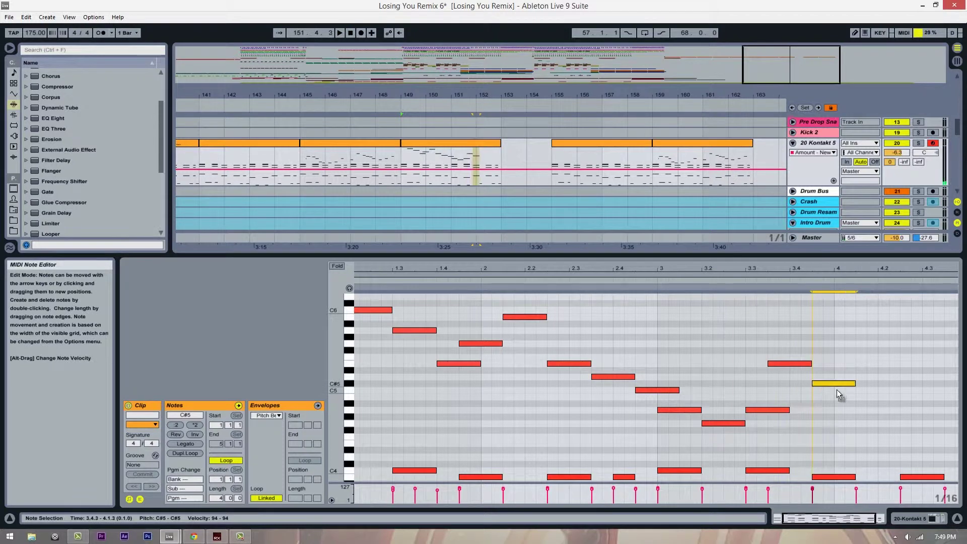
{"action": "key", "text": "Down"}
{"action": "left_click", "coordinate": [739, 372]}
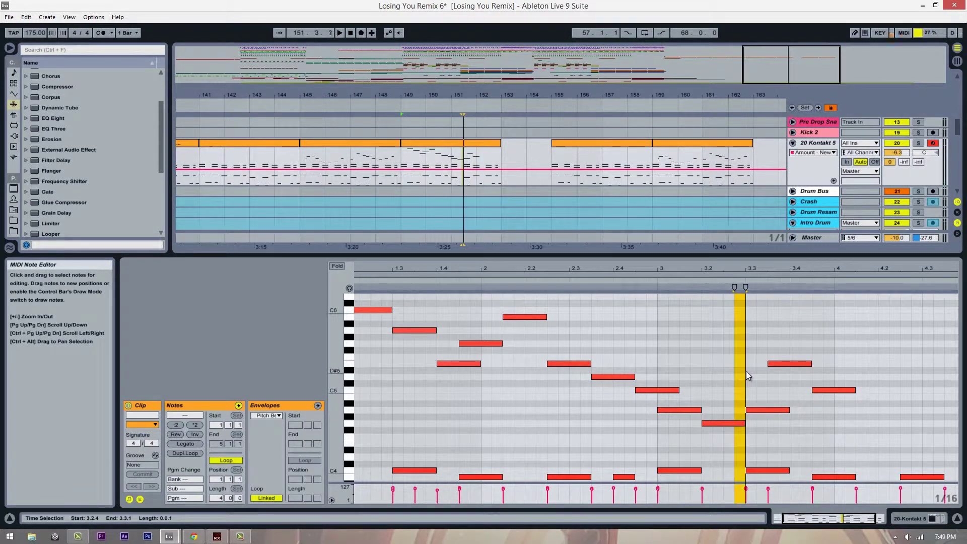
{"action": "left_click", "coordinate": [705, 374]}
{"action": "key", "text": "space"}
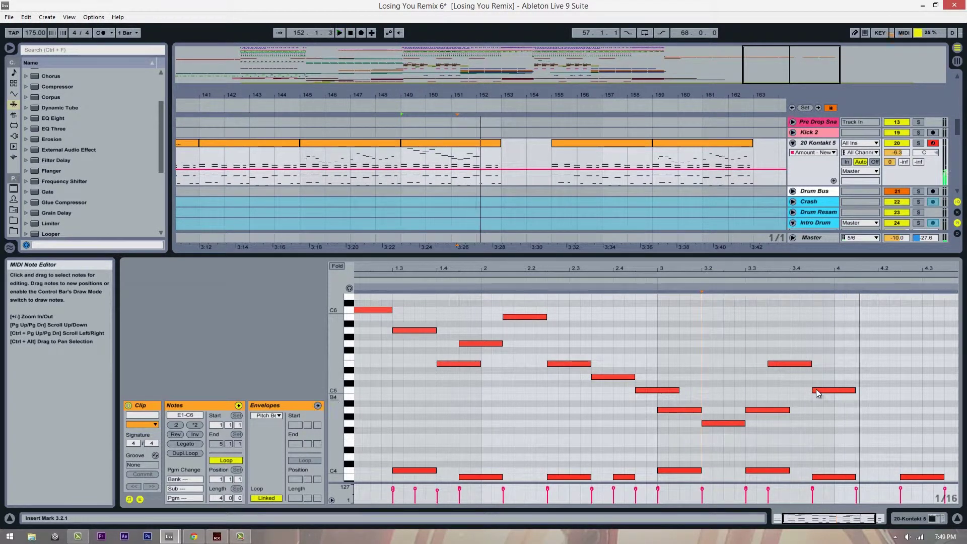
Step: Copy the C5 note to 4.1.3, lower it to G4 and play from 3.2.2
{"action": "left_click_drag", "start_coordinate": [816, 390], "coordinate": [879, 414], "text": "ctrl"}
{"action": "scroll", "coordinate": [876, 414], "scroll_direction": "down", "scroll_amount": 1}
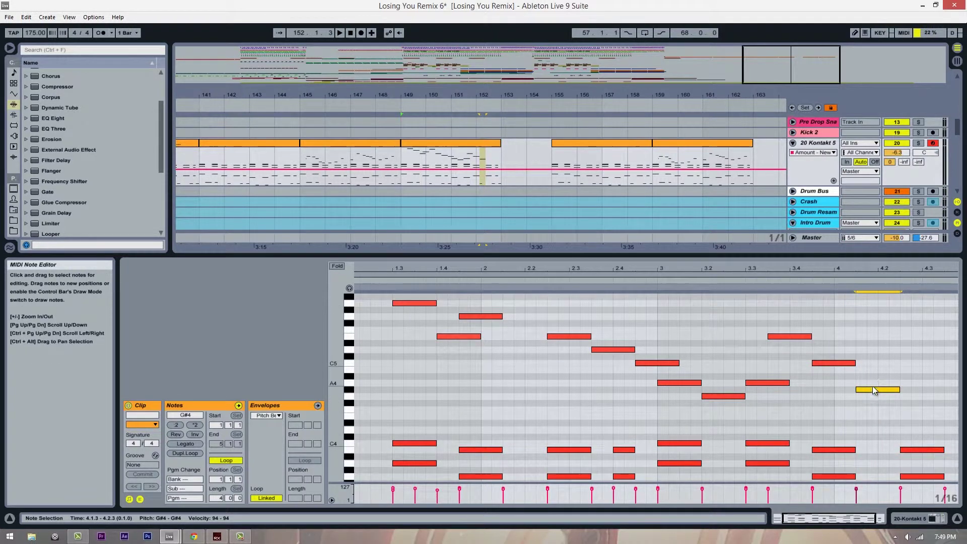
{"action": "key", "text": "Down"}
{"action": "left_click", "coordinate": [724, 392]}
{"action": "key", "text": "space"}
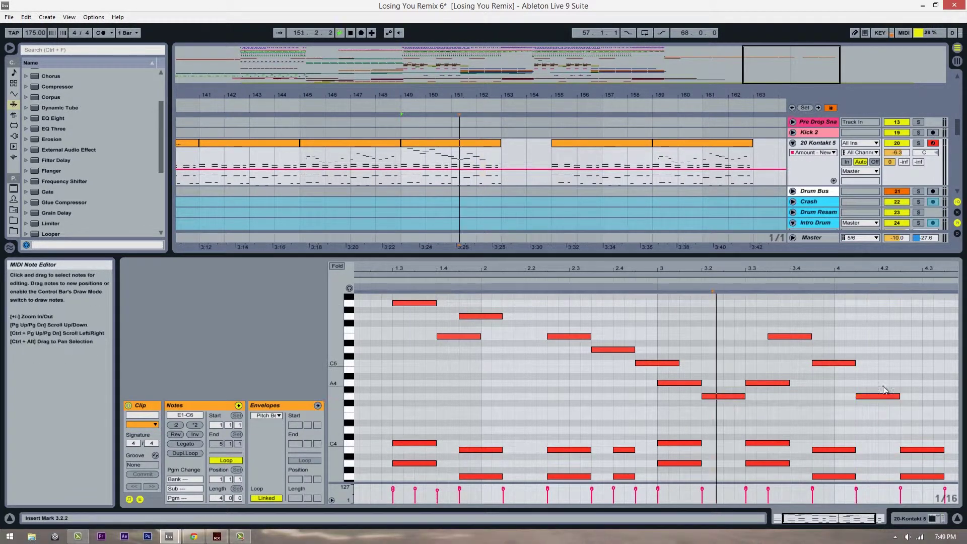
Step: Copy the G4 note to E4 at 4.2.3, trying it a semitone lower before restoring E4
{"action": "key", "text": "space"}
{"action": "left_click_drag", "start_coordinate": [878, 397], "coordinate": [912, 418], "text": "ctrl"}
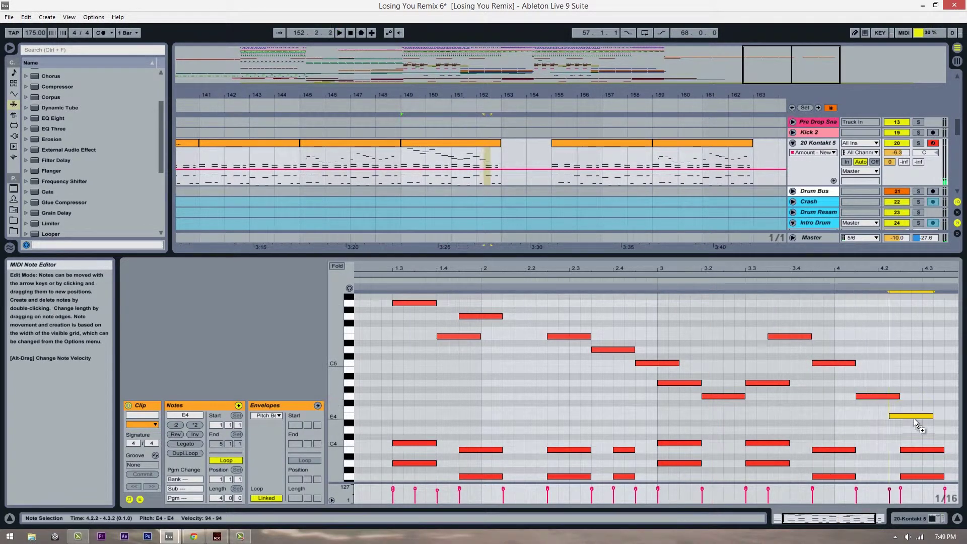
{"action": "key", "text": "Right"}
{"action": "key", "text": "Down"}
{"action": "scroll", "coordinate": [923, 419], "scroll_direction": "down", "scroll_amount": 1}
{"action": "left_click", "coordinate": [831, 375]}
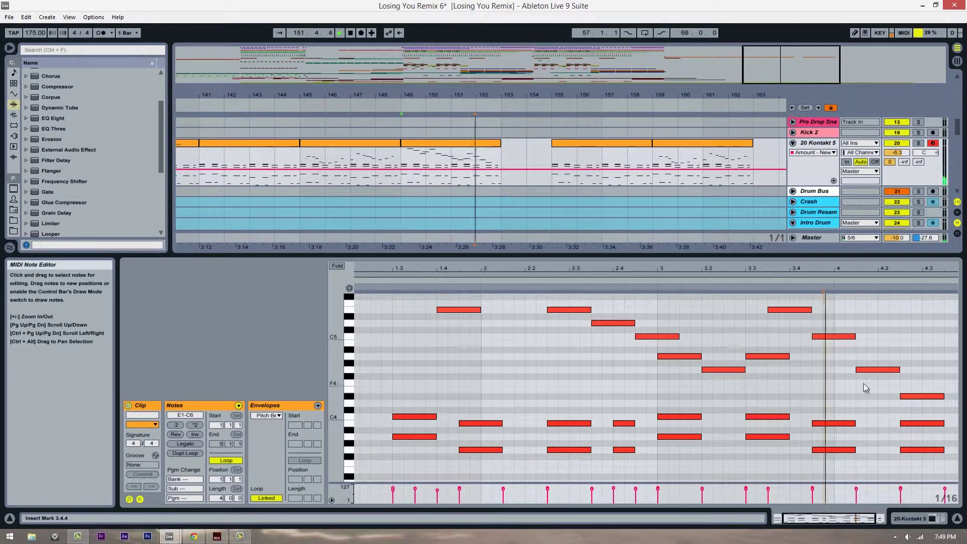
{"action": "left_click", "coordinate": [905, 397]}
{"action": "key", "text": "Up"}
{"action": "left_click", "coordinate": [832, 387]}
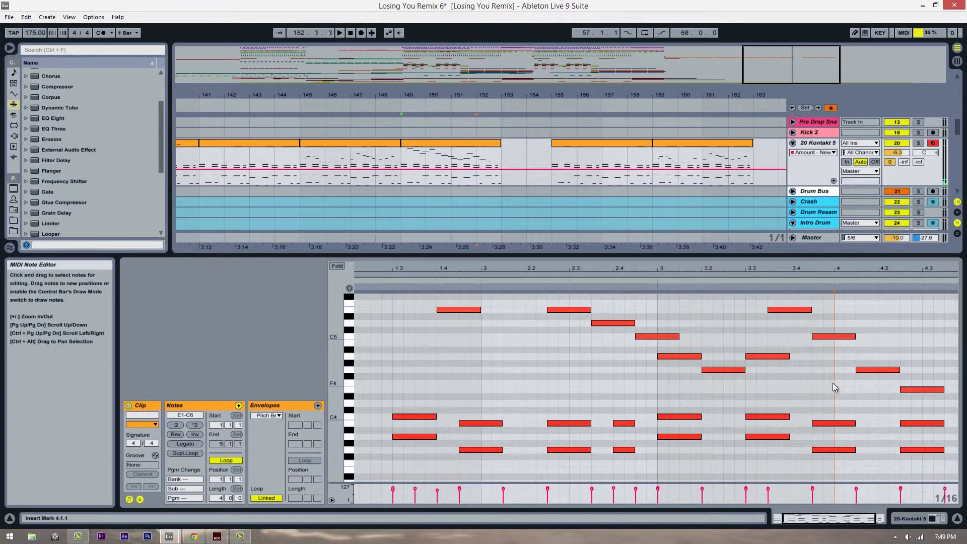
Step: Finish the melody with copied notes G4 at 4.3.3 and E4 at 4.4.3
{"action": "left_click_drag", "start_coordinate": [918, 390], "coordinate": [909, 371], "text": "ctrl"}
{"action": "left_click_drag", "start_coordinate": [913, 271], "coordinate": [910, 273]}
{"action": "left_click_drag", "start_coordinate": [933, 369], "coordinate": [903, 392], "text": "ctrl"}
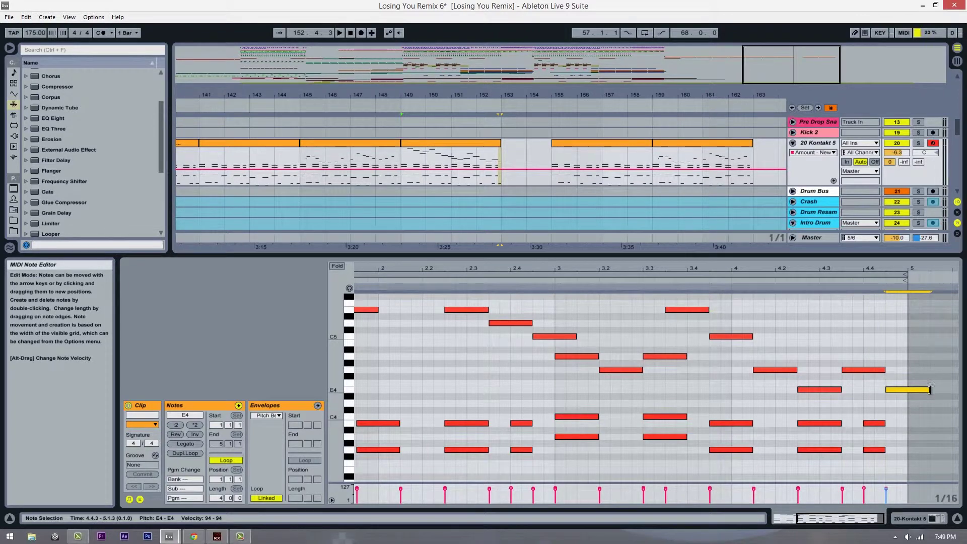
Step: Play the piano section from bar 121 and slightly raise its Amount automation line from bar 137 onward
{"action": "left_click_drag", "start_coordinate": [539, 97], "coordinate": [539, 97]}
{"action": "left_click", "coordinate": [230, 183]}
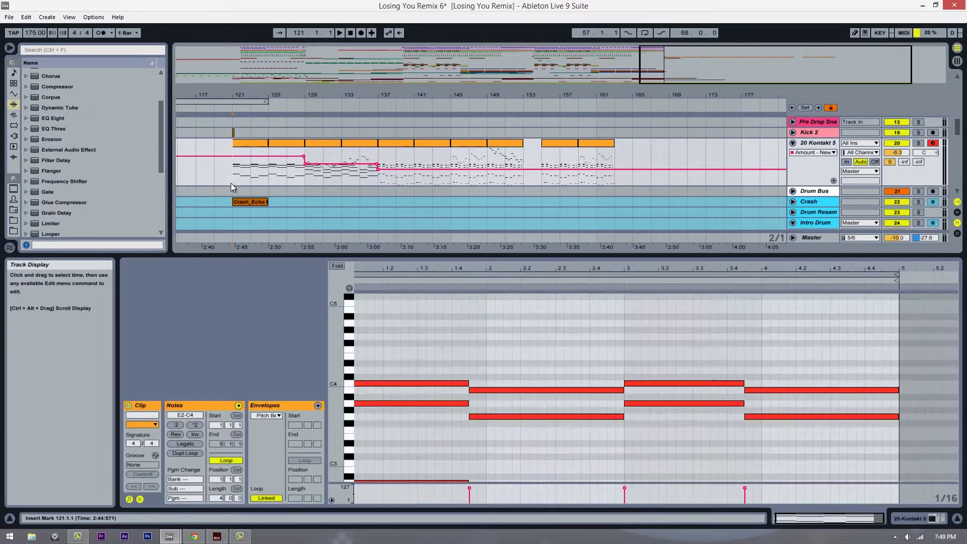
{"action": "key", "text": "space"}
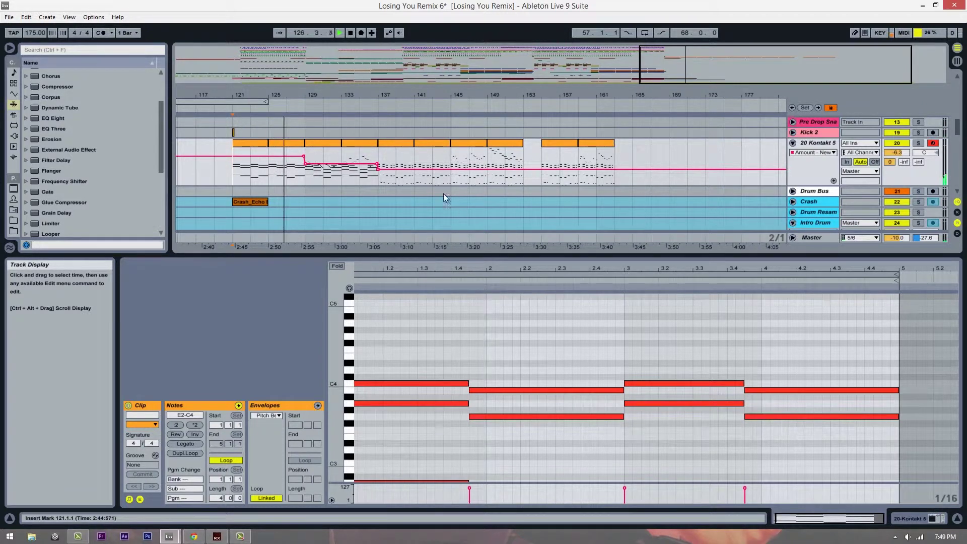
{"action": "left_click_drag", "start_coordinate": [392, 174], "coordinate": [391, 172]}
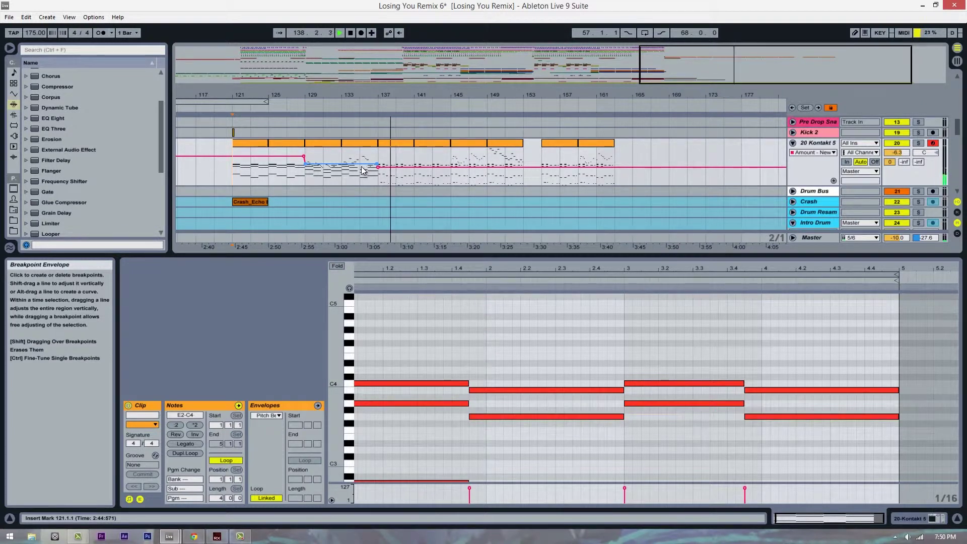
{"action": "left_click_drag", "start_coordinate": [404, 95], "coordinate": [405, 96]}
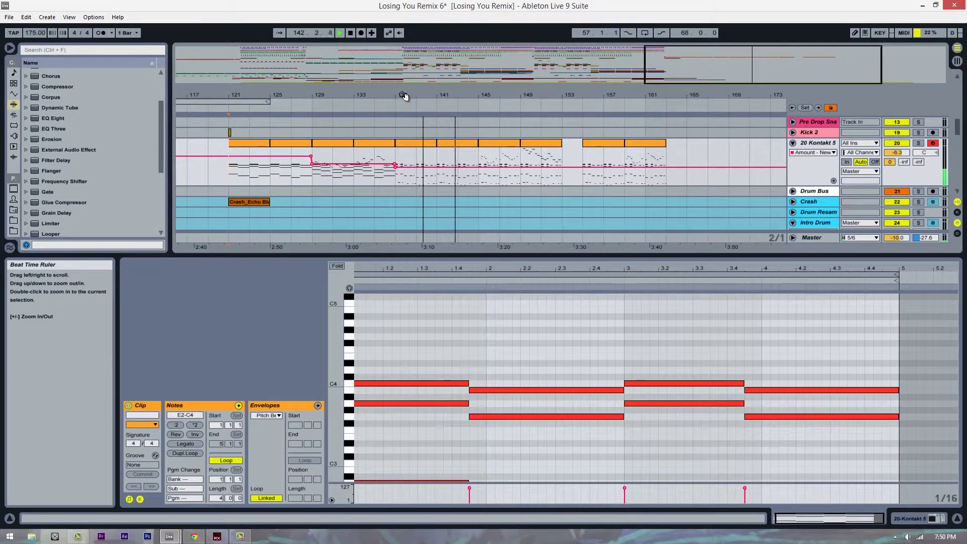
{"action": "mouse_move", "coordinate": [405, 95]}
{"action": "left_mouse_down"}
{"action": "mouse_move", "coordinate": [417, 96]}
{"action": "mouse_move", "coordinate": [397, 94]}
{"action": "mouse_move", "coordinate": [401, 87]}
{"action": "left_mouse_up"}
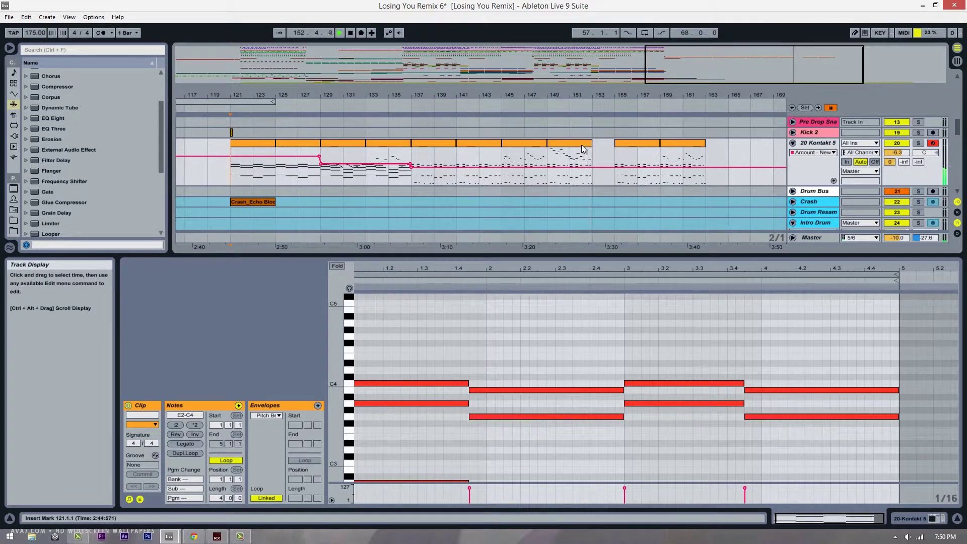
{"action": "key", "text": "space"}
Step: Open the piano melody clip at bar 149, play it from its start and raise the C5 note at 3.4.3 to D5
{"action": "left_click", "coordinate": [547, 166]}
{"action": "double_click", "coordinate": [576, 144]}
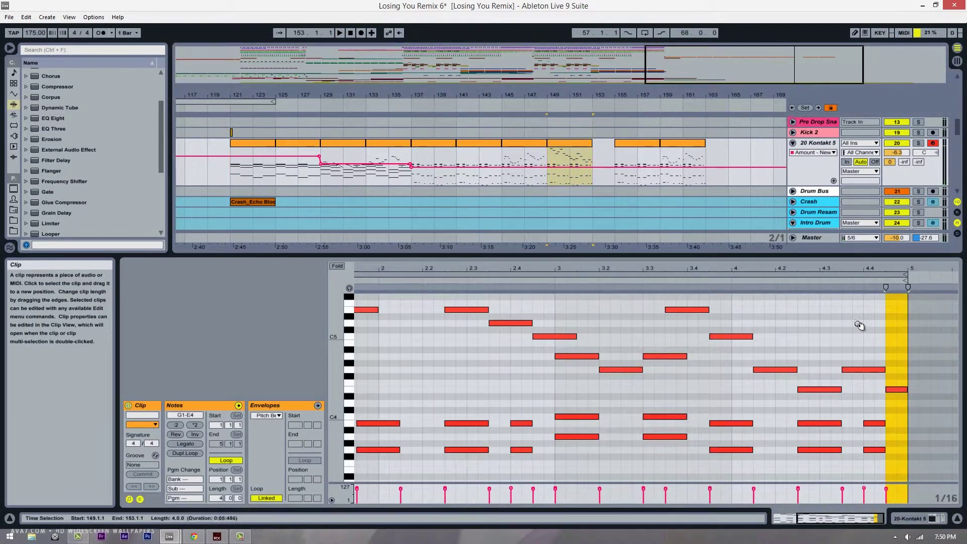
{"action": "left_click_drag", "start_coordinate": [573, 96], "coordinate": [427, 124]}
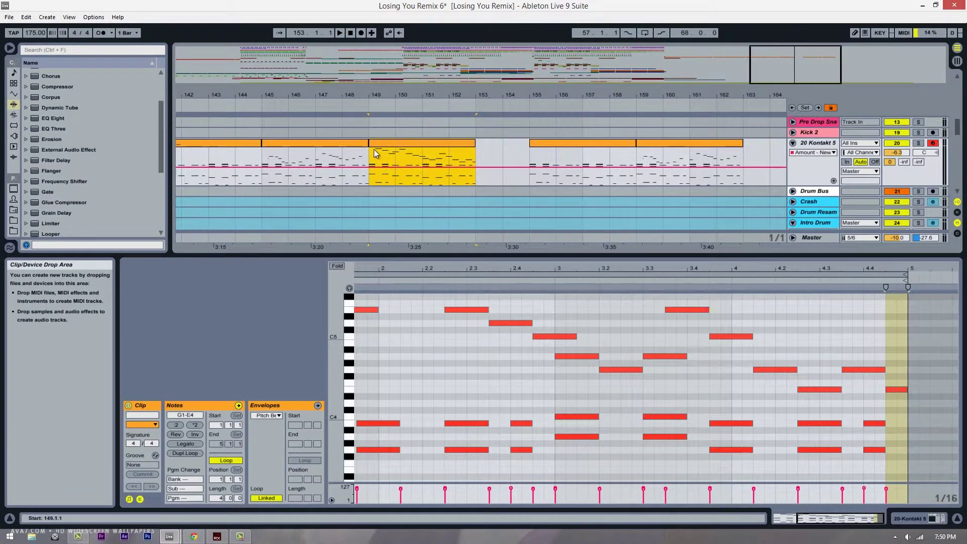
{"action": "left_click", "coordinate": [370, 161]}
{"action": "key", "text": "space"}
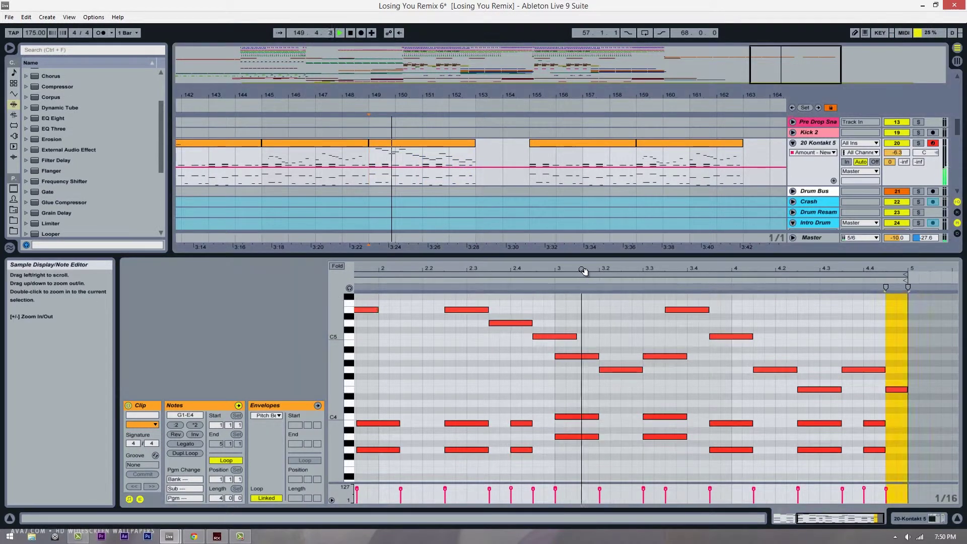
{"action": "left_click_drag", "start_coordinate": [584, 271], "coordinate": [586, 270]}
{"action": "scroll", "coordinate": [694, 381], "scroll_direction": "up", "scroll_amount": 4}
{"action": "scroll", "coordinate": [739, 353], "scroll_direction": "down", "scroll_amount": 1}
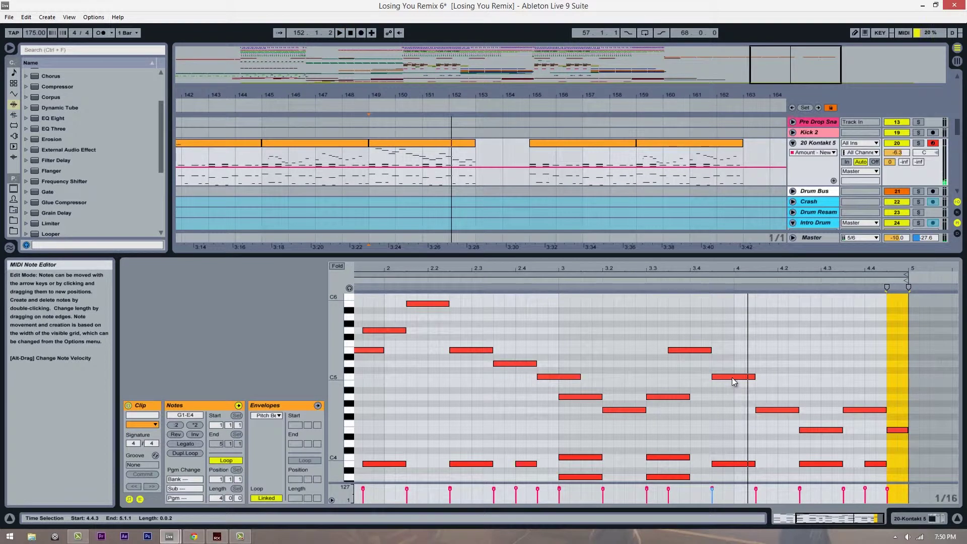
{"action": "left_click_drag", "start_coordinate": [733, 376], "coordinate": [733, 363]}
Step: Play the melody clip from 3.2.4 and delete the closing E4 note at 4.4.3
{"action": "left_click", "coordinate": [636, 367]}
{"action": "key", "text": "space"}
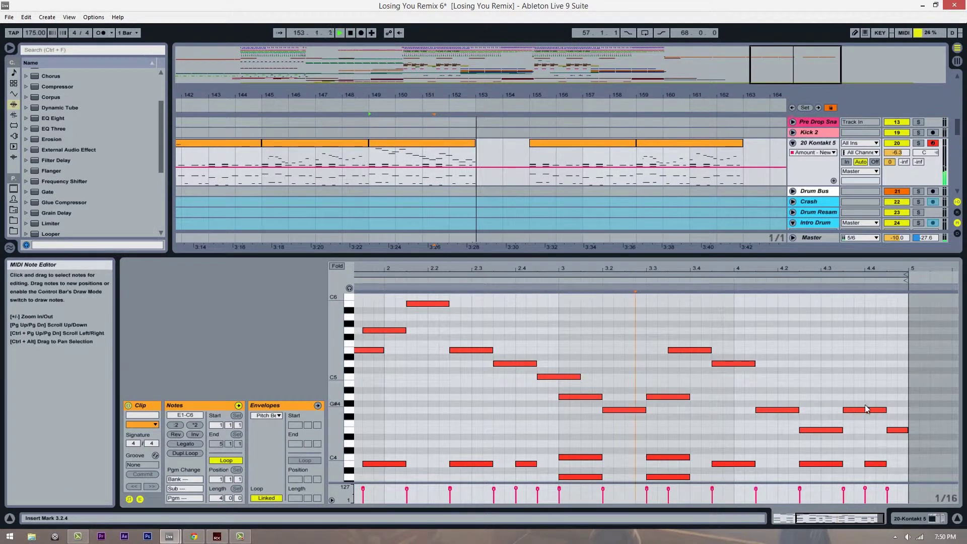
{"action": "key", "text": "space"}
{"action": "double_click", "coordinate": [897, 429]}
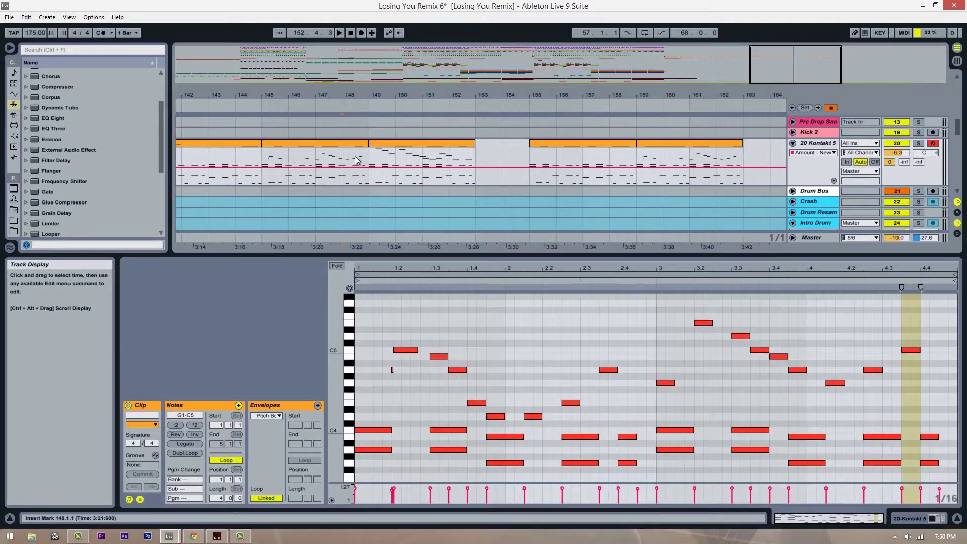
Step: Replay from bar 149, raise the melody clip's G4 note at 4.1.3 to C5 and play from 3.2.1
{"action": "left_click", "coordinate": [352, 165]}
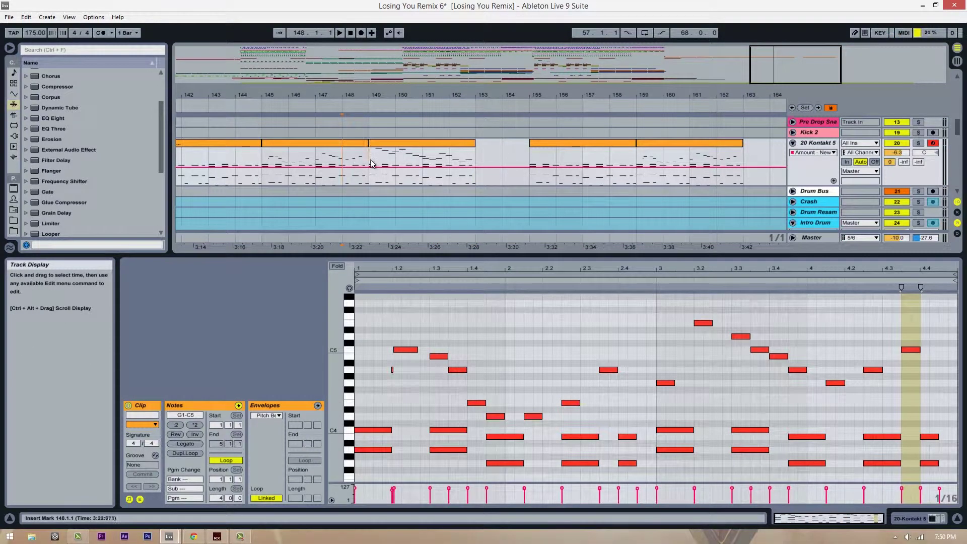
{"action": "left_click", "coordinate": [372, 114]}
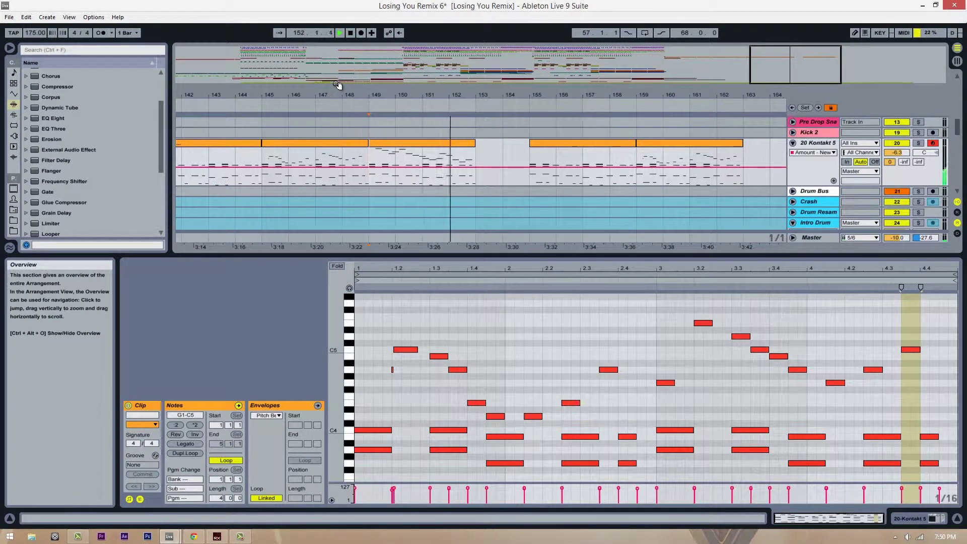
{"action": "left_click", "coordinate": [425, 142]}
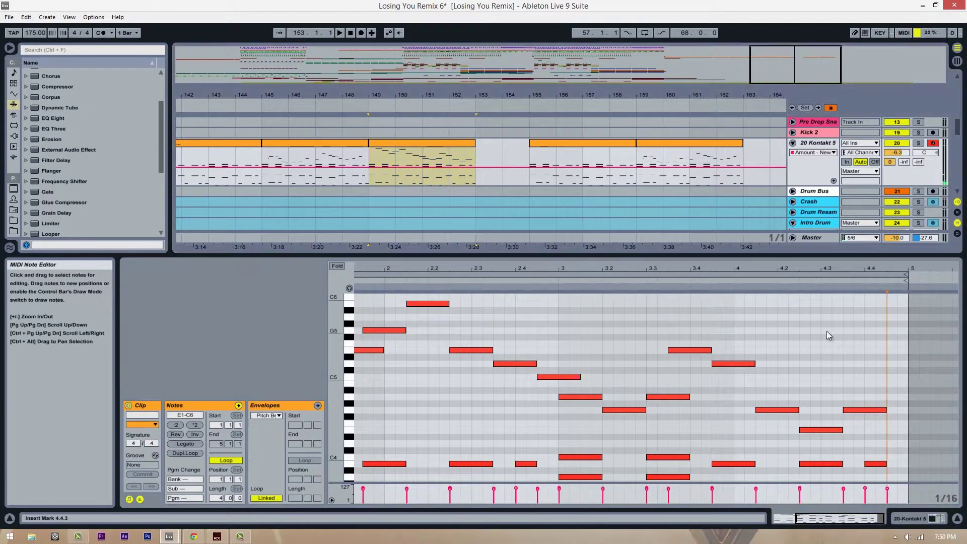
{"action": "left_click_drag", "start_coordinate": [773, 409], "coordinate": [771, 382]}
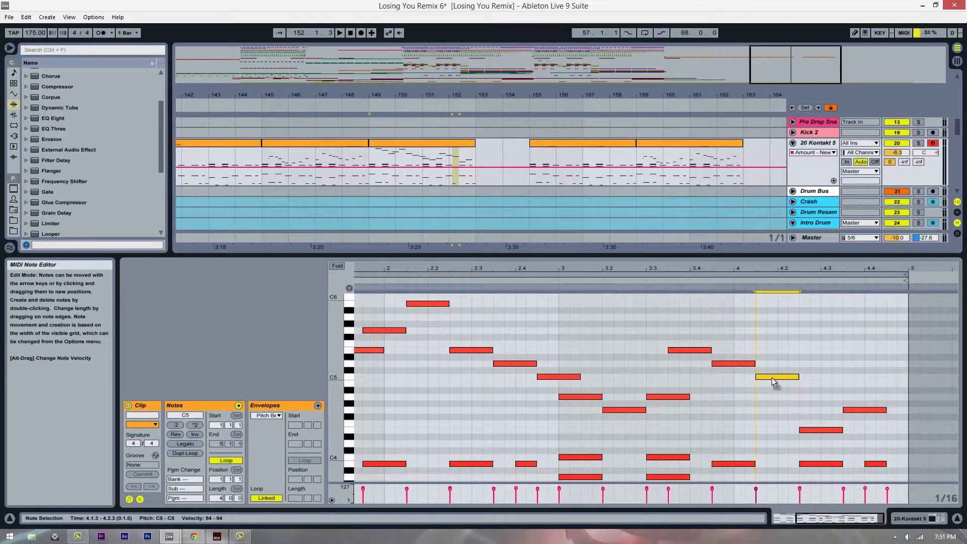
{"action": "left_click", "coordinate": [608, 372]}
{"action": "key", "text": "space"}
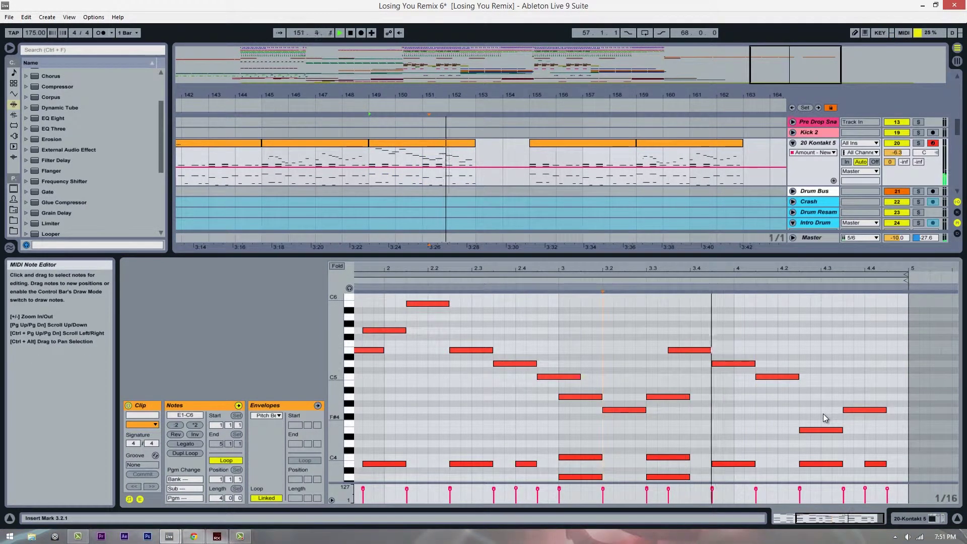
Step: Raise the E4 note at 4.2.3 to A4 and replay the end of the phrase from 3.2.1
{"action": "key", "text": "space"}
{"action": "left_click_drag", "start_coordinate": [821, 428], "coordinate": [820, 396]}
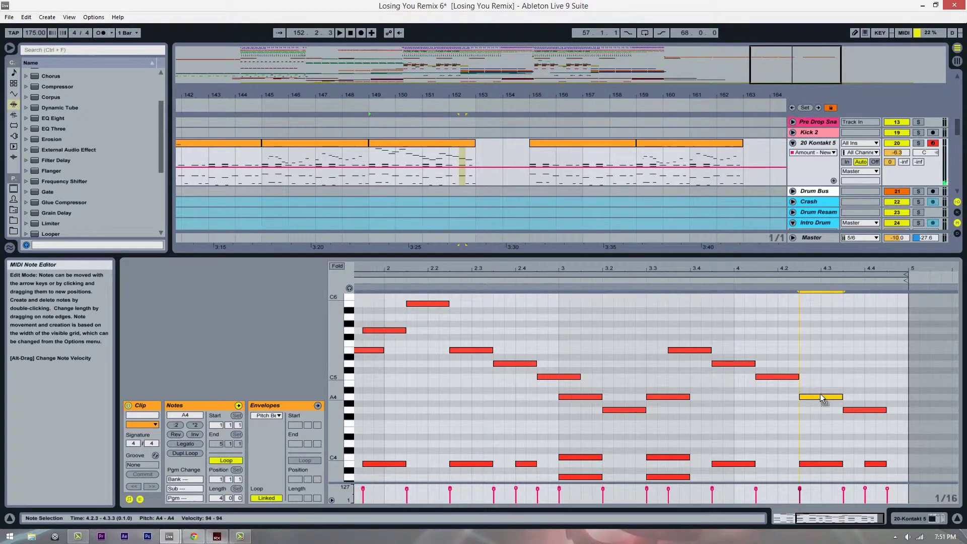
{"action": "key", "text": "space"}
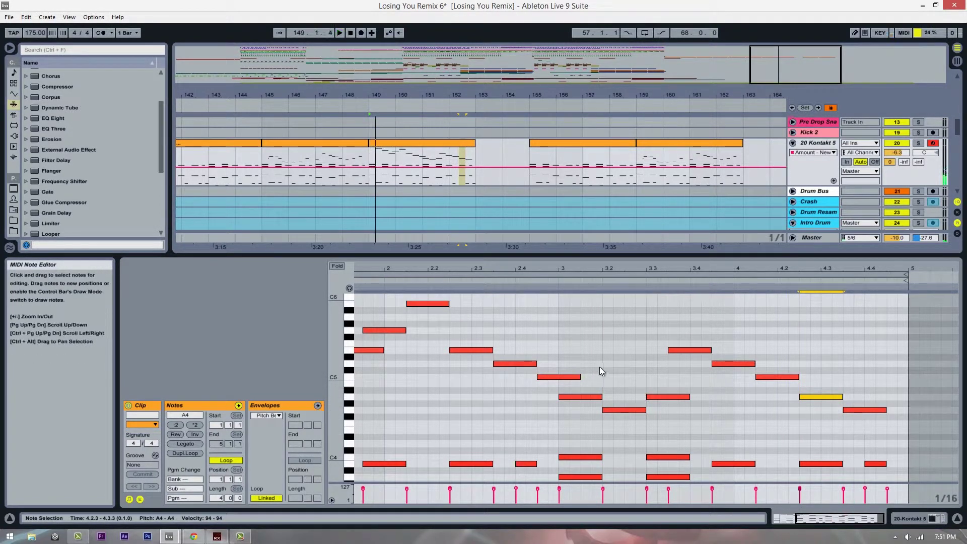
{"action": "left_click", "coordinate": [602, 371]}
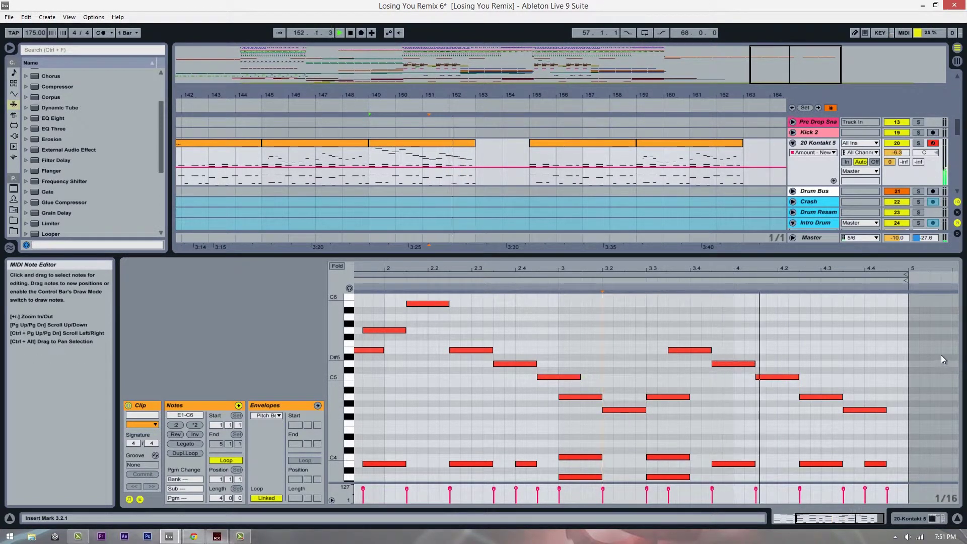
{"action": "key", "text": "space"}
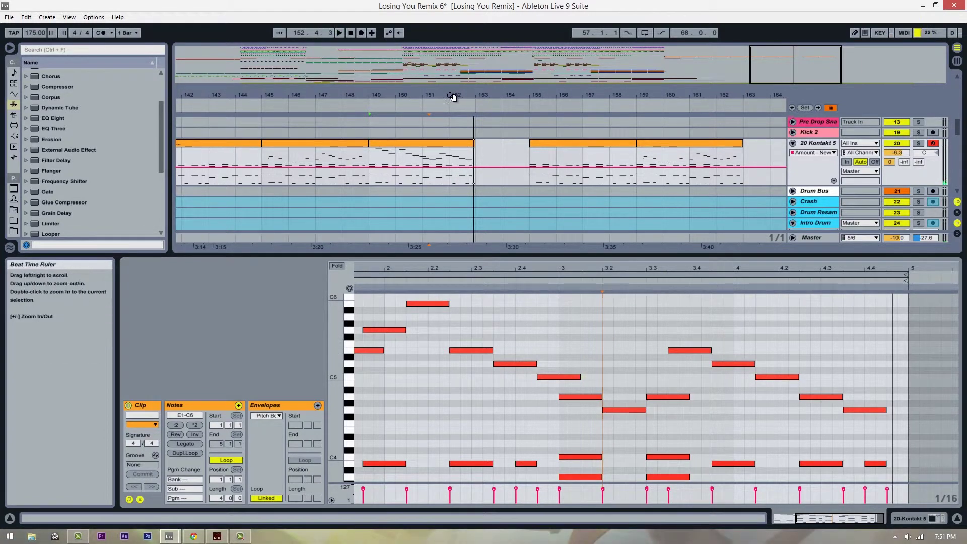
Step: Play the start of the piano section briefly from bar 121
{"action": "left_click_drag", "start_coordinate": [453, 97], "coordinate": [469, 80]}
{"action": "left_click", "coordinate": [306, 167]}
{"action": "key", "text": "space"}
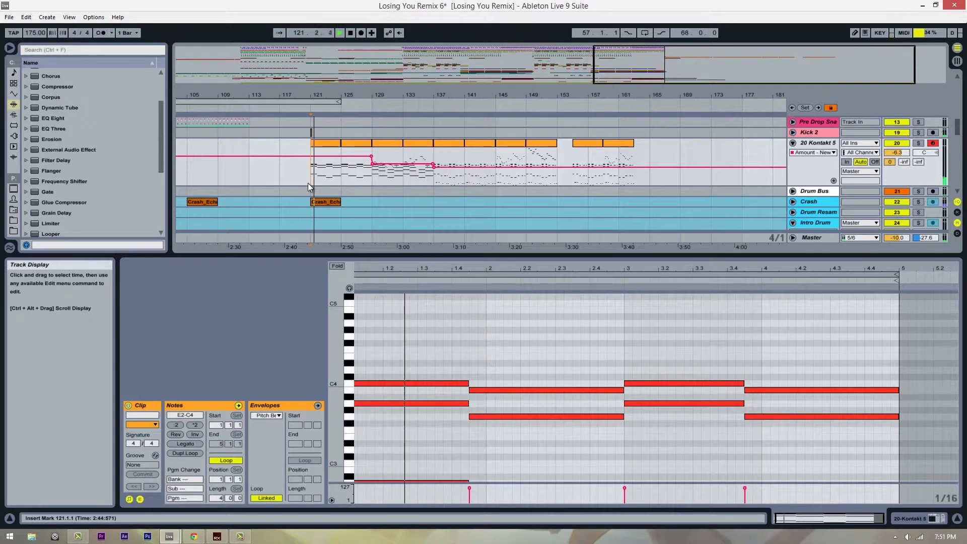
{"action": "key", "text": "space"}
Step: Look over the whole arrangement and the tracks above and below the piano track
{"action": "left_click_drag", "start_coordinate": [328, 94], "coordinate": [327, 85]}
{"action": "scroll", "coordinate": [351, 218], "scroll_direction": "up", "scroll_amount": 4}
{"action": "scroll", "coordinate": [328, 185], "scroll_direction": "down", "scroll_amount": 5}
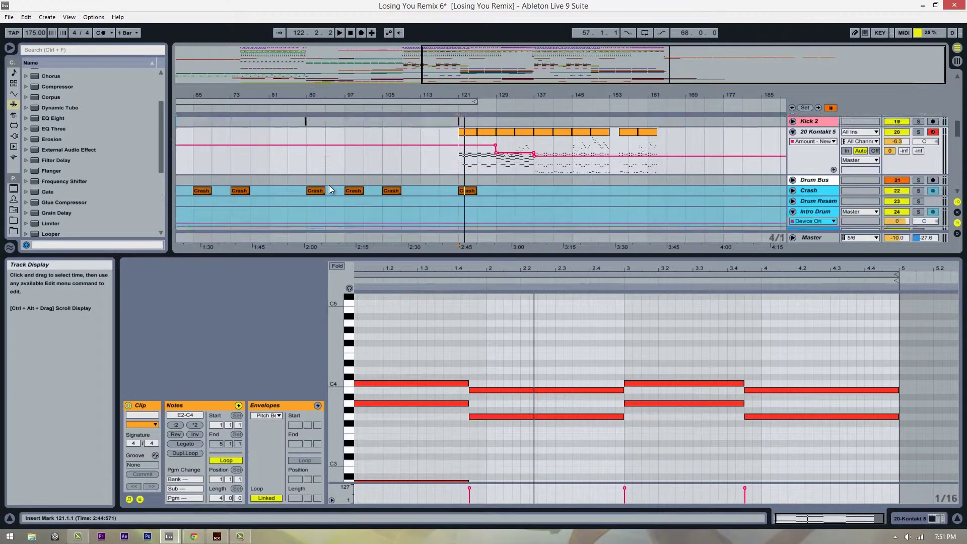
{"action": "scroll", "coordinate": [328, 189], "scroll_direction": "down", "scroll_amount": 1}
{"action": "left_click_drag", "start_coordinate": [470, 94], "coordinate": [509, 92]}
{"action": "scroll", "coordinate": [581, 166], "scroll_direction": "up", "scroll_amount": 1}
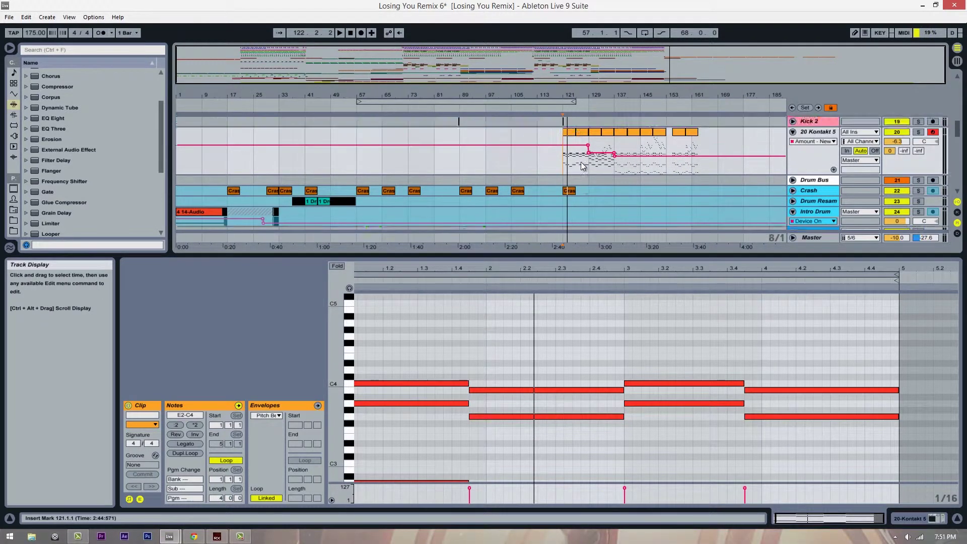
{"action": "scroll", "coordinate": [544, 171], "scroll_direction": "down", "scroll_amount": 1}
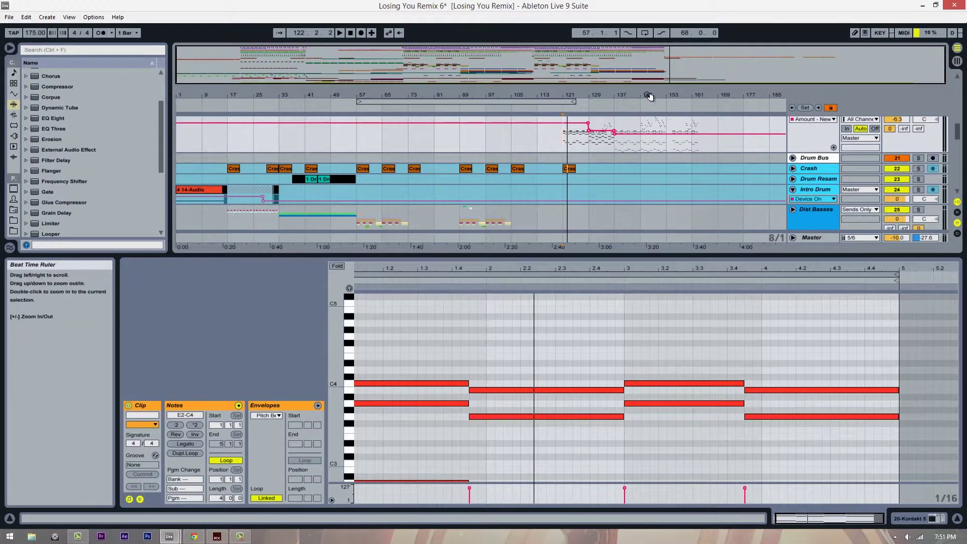
{"action": "left_click_drag", "start_coordinate": [649, 96], "coordinate": [649, 97]}
{"action": "scroll", "coordinate": [691, 182], "scroll_direction": "up", "scroll_amount": 2}
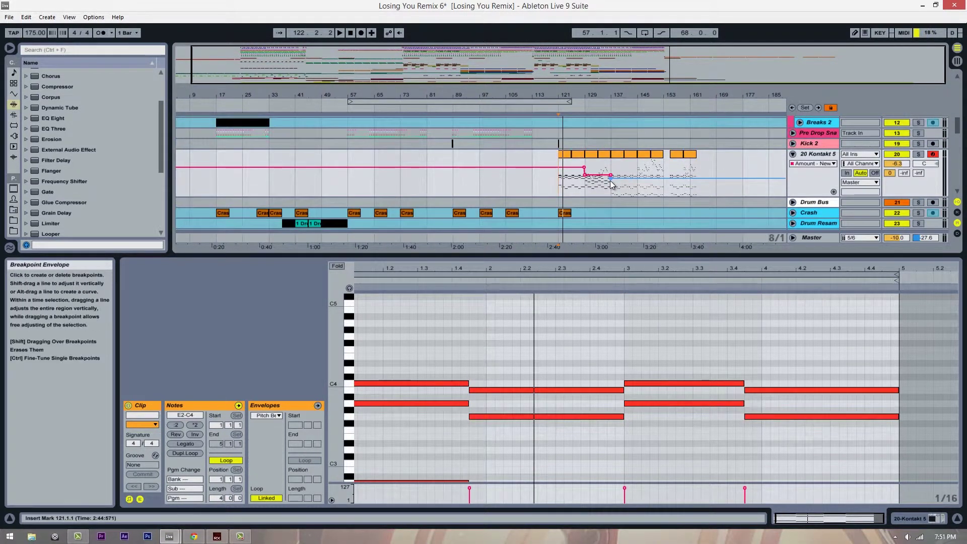
{"action": "scroll", "coordinate": [691, 183], "scroll_direction": "down", "scroll_amount": 1}
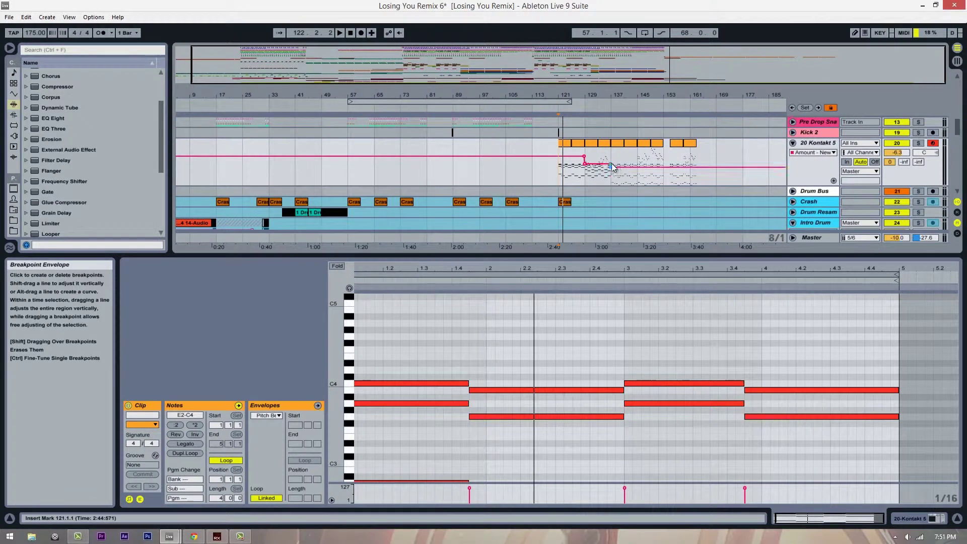
{"action": "scroll", "coordinate": [329, 176], "scroll_direction": "up", "scroll_amount": 6}
{"action": "scroll", "coordinate": [328, 173], "scroll_direction": "down", "scroll_amount": 4}
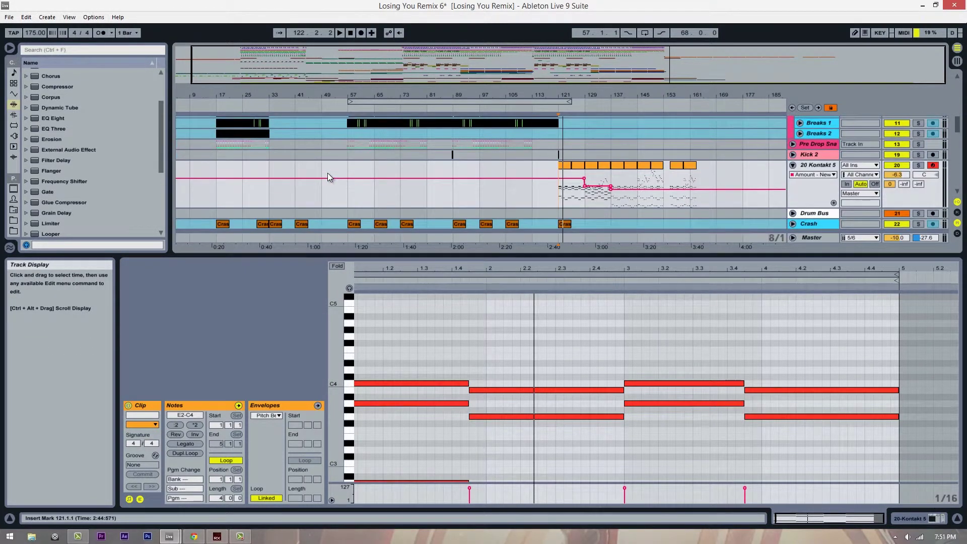
{"action": "scroll", "coordinate": [325, 171], "scroll_direction": "up", "scroll_amount": 4}
{"action": "scroll", "coordinate": [317, 173], "scroll_direction": "down", "scroll_amount": 3}
{"action": "scroll", "coordinate": [314, 183], "scroll_direction": "down", "scroll_amount": 1}
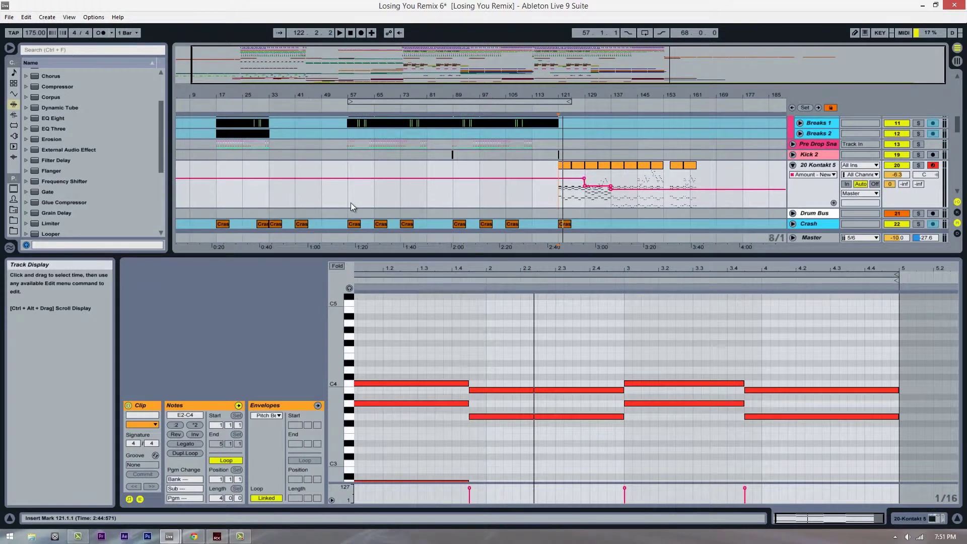
Step: Play the arrangement from bar 41 through the piano section and raise the Master track volume to -8.3 dB
{"action": "left_click", "coordinate": [313, 198]}
{"action": "left_click", "coordinate": [290, 199]}
{"action": "key", "text": "space"}
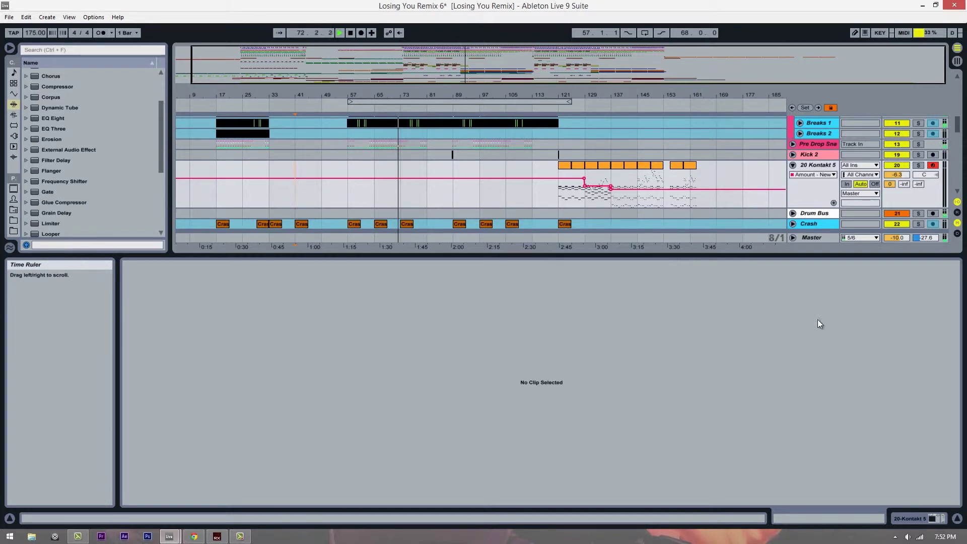
{"action": "key", "text": "Tab"}
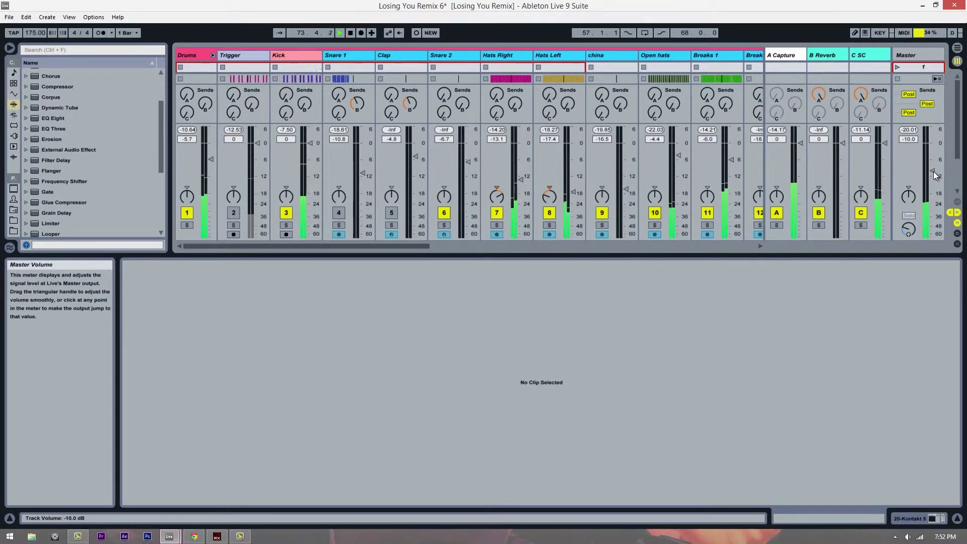
{"action": "left_click_drag", "start_coordinate": [932, 172], "coordinate": [929, 171]}
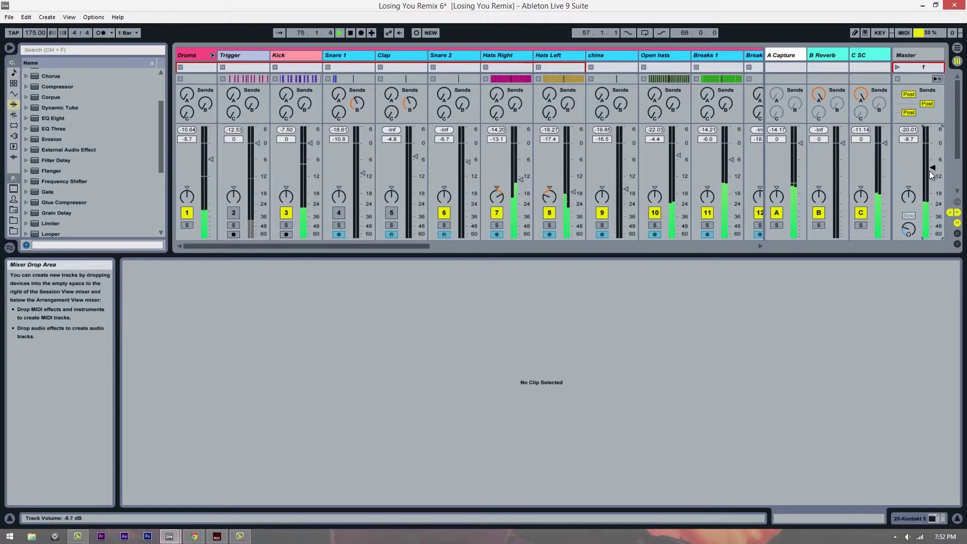
{"action": "key", "text": "Tab"}
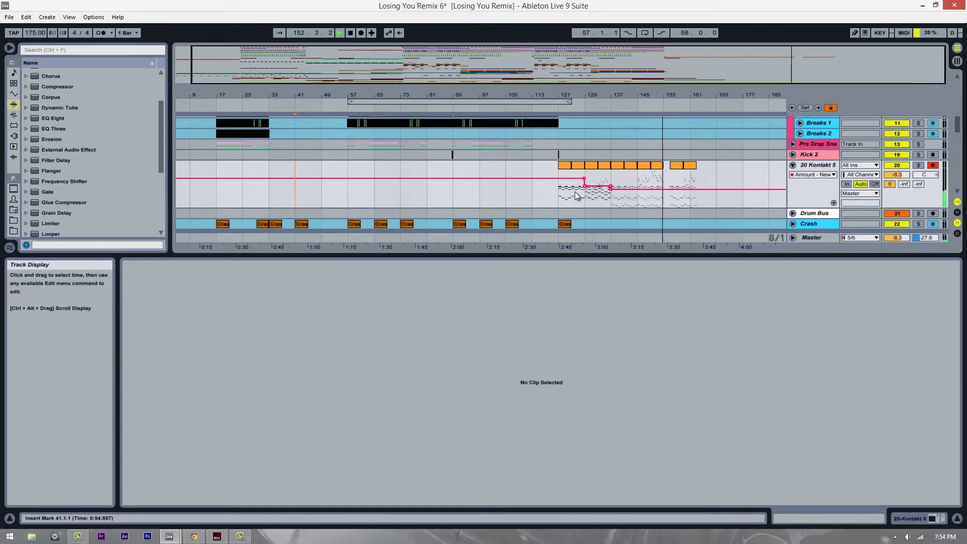
{"action": "key", "text": "space"}
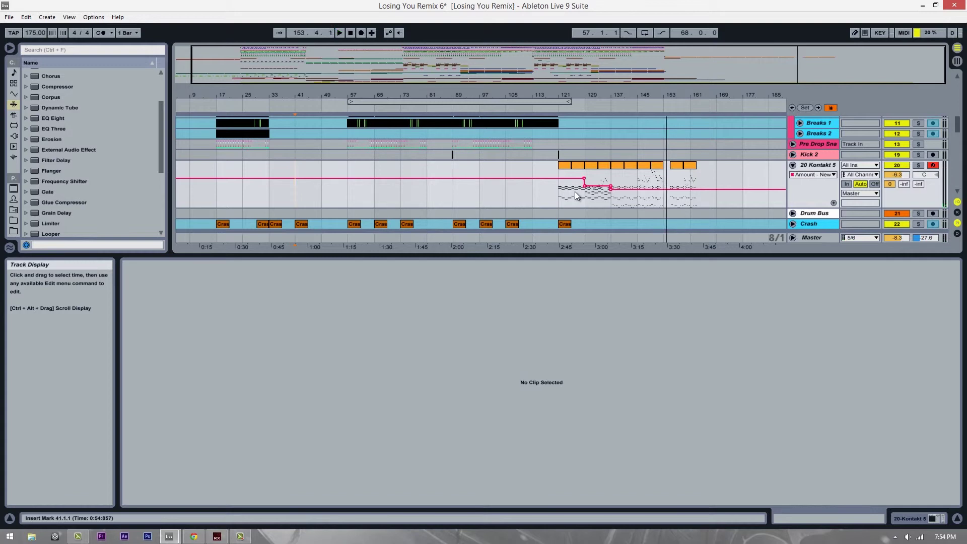
Step: Move the two detached piano clips after the gap at bar 153 together so they start at bar 173
{"action": "left_click_drag", "start_coordinate": [730, 107], "coordinate": [626, 131]}
{"action": "left_click", "coordinate": [603, 165]}
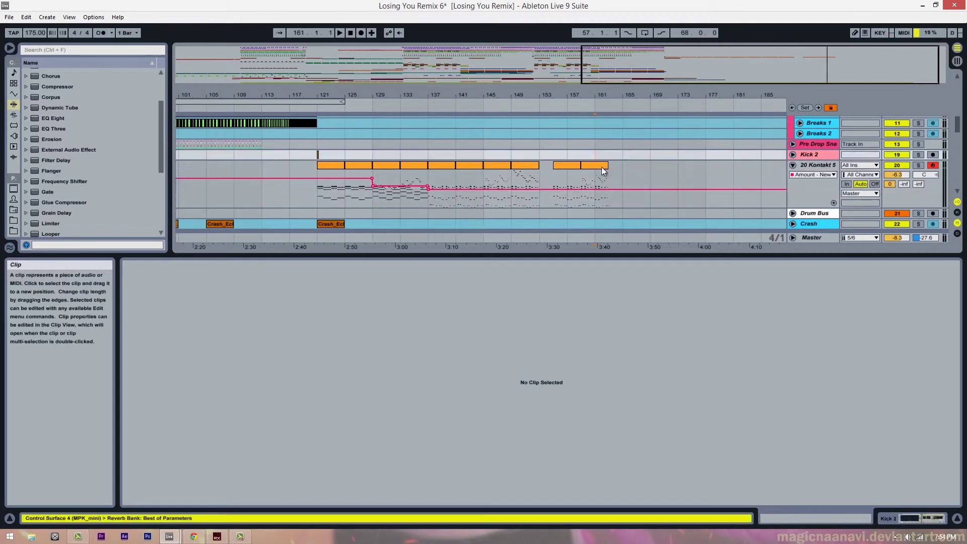
{"action": "left_click", "coordinate": [568, 165], "text": "shift"}
{"action": "left_click_drag", "start_coordinate": [567, 165], "coordinate": [682, 168]}
{"action": "left_click_drag", "start_coordinate": [610, 94], "coordinate": [583, 97]}
{"action": "scroll", "coordinate": [532, 156], "scroll_direction": "up", "scroll_amount": 4}
{"action": "scroll", "coordinate": [532, 155], "scroll_direction": "down", "scroll_amount": 6}
{"action": "scroll", "coordinate": [577, 170], "scroll_direction": "up", "scroll_amount": 5}
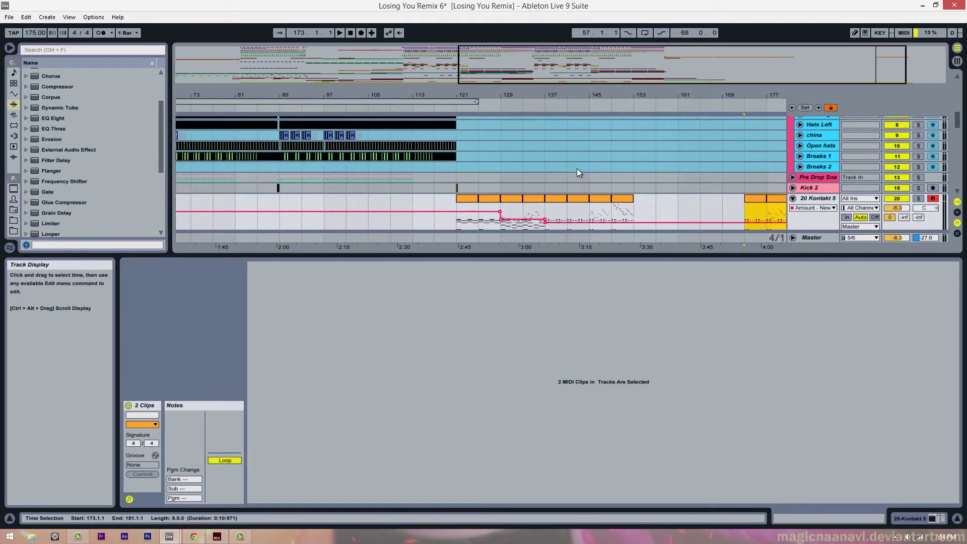
Step: Look over the piano section and its neighbouring tracks, and show the notes of the first piano clip at bar 121
{"action": "scroll", "coordinate": [569, 174], "scroll_direction": "down", "scroll_amount": 6}
{"action": "left_click_drag", "start_coordinate": [467, 96], "coordinate": [463, 62]}
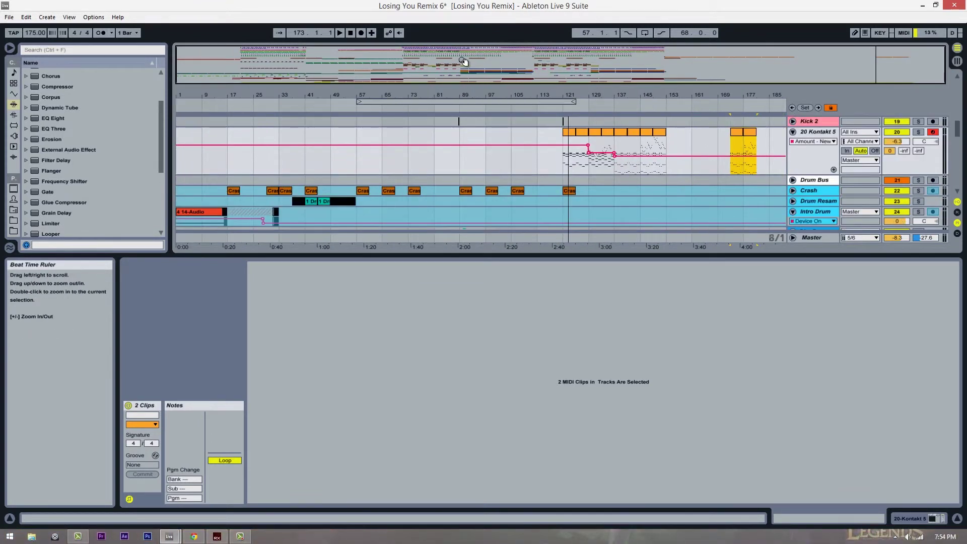
{"action": "scroll", "coordinate": [569, 166], "scroll_direction": "up", "scroll_amount": 2}
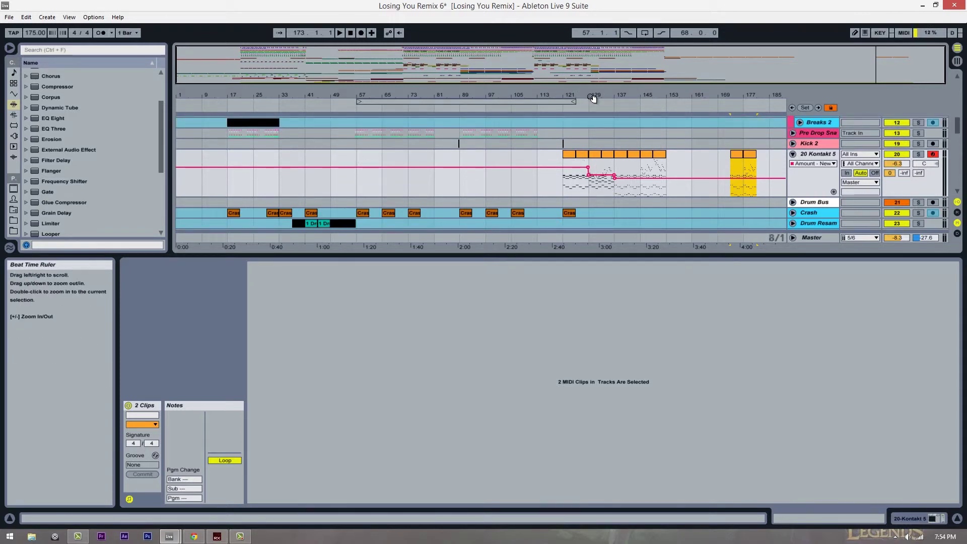
{"action": "left_click_drag", "start_coordinate": [593, 98], "coordinate": [477, 112]}
{"action": "scroll", "coordinate": [443, 166], "scroll_direction": "up", "scroll_amount": 2}
{"action": "scroll", "coordinate": [437, 194], "scroll_direction": "down", "scroll_amount": 2}
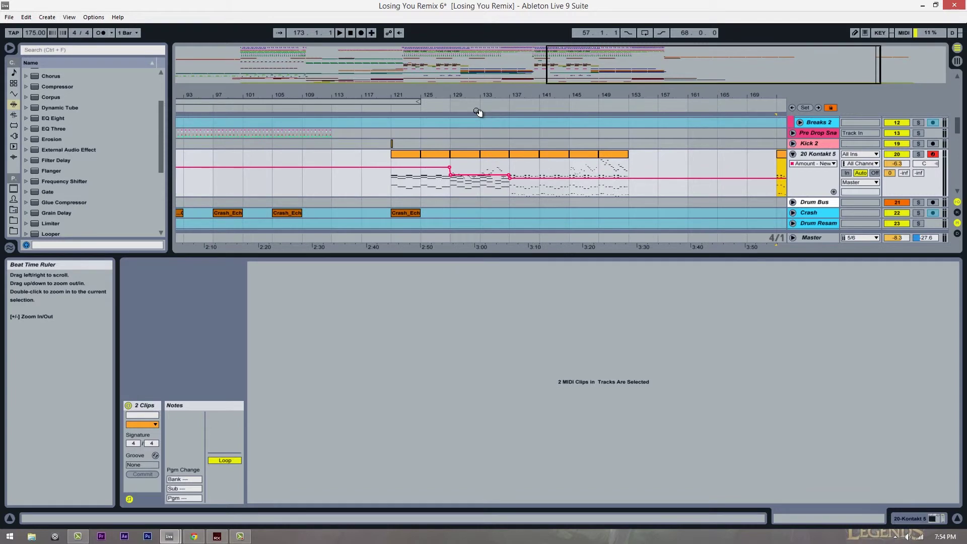
{"action": "scroll", "coordinate": [413, 151], "scroll_direction": "down", "scroll_amount": 3}
{"action": "left_click", "coordinate": [395, 159]}
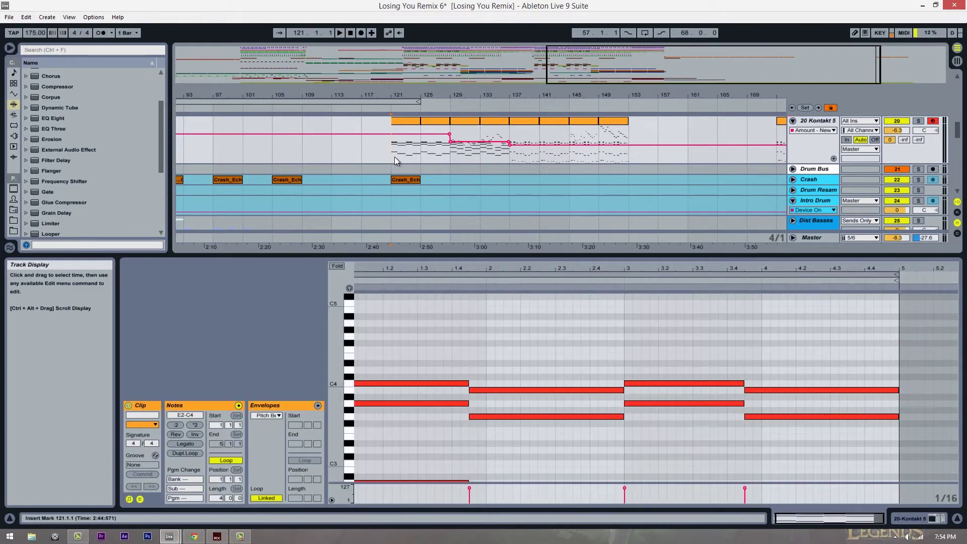
{"action": "scroll", "coordinate": [395, 160], "scroll_direction": "up", "scroll_amount": 2}
{"action": "scroll", "coordinate": [394, 160], "scroll_direction": "down", "scroll_amount": 1}
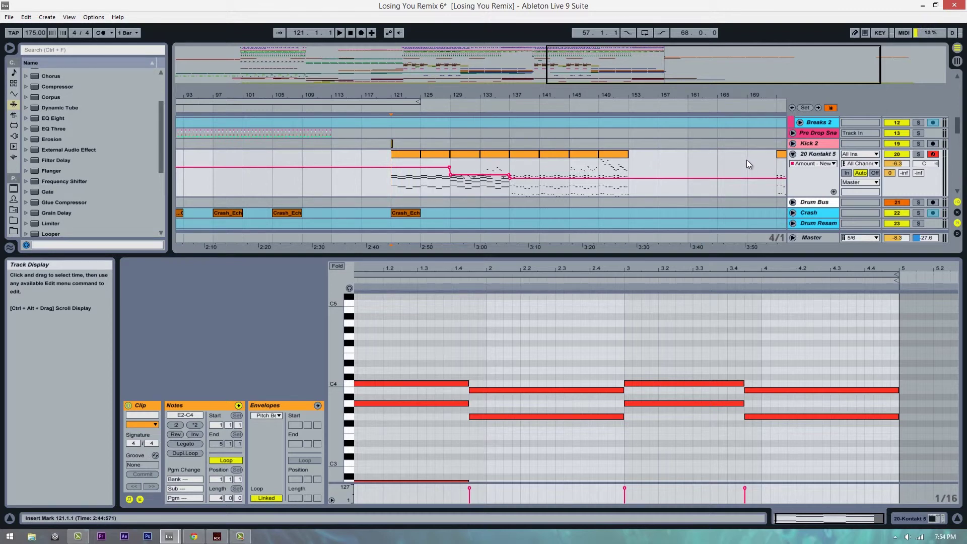
Step: Mark the piano passage from bar 129 to bar 137 on the Kontakt 5 track, and return the insert marker to bar 129
{"action": "scroll", "coordinate": [593, 155], "scroll_direction": "up", "scroll_amount": 3}
{"action": "scroll", "coordinate": [459, 207], "scroll_direction": "down", "scroll_amount": 3}
{"action": "left_click", "coordinate": [452, 185]}
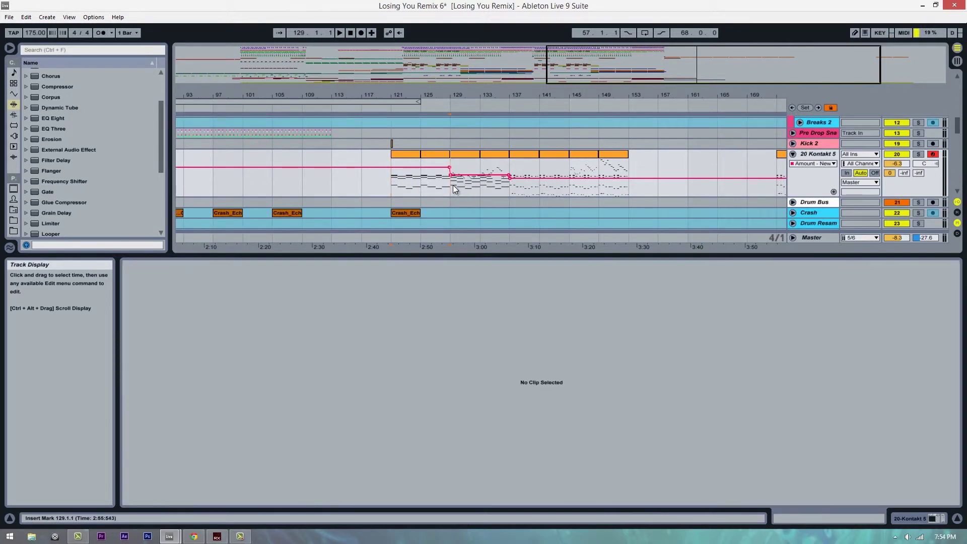
{"action": "left_click_drag", "start_coordinate": [458, 187], "coordinate": [508, 192]}
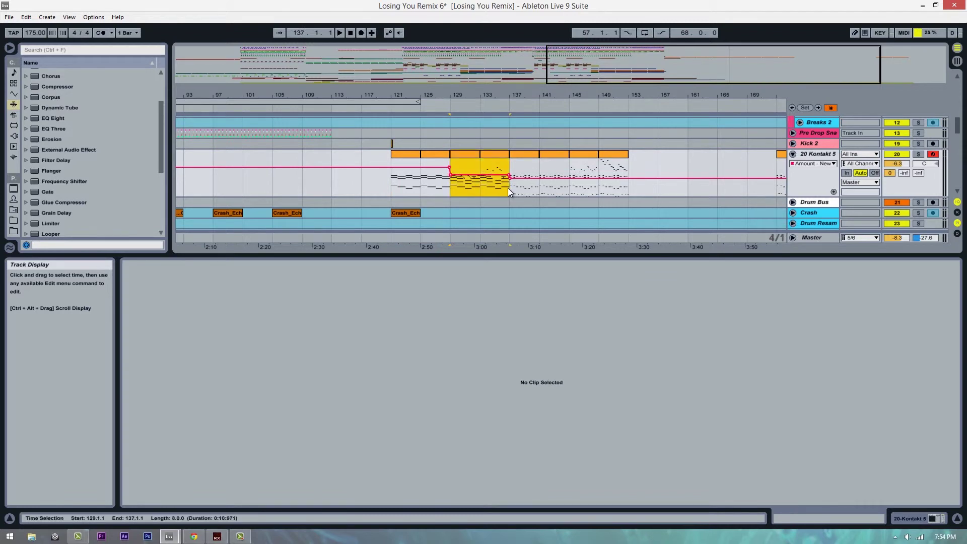
{"action": "left_click", "coordinate": [444, 192]}
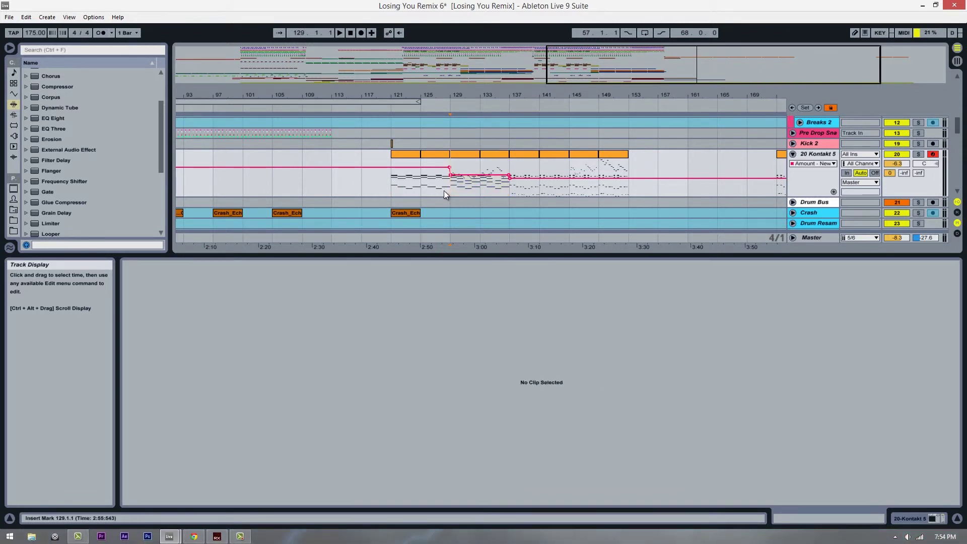
Step: Mark the piano passage from bar 137 to bar 149, check the notes around bar 135, and place the insert marker at bar 137
{"action": "left_click_drag", "start_coordinate": [535, 96], "coordinate": [470, 103]}
{"action": "left_click", "coordinate": [510, 190]}
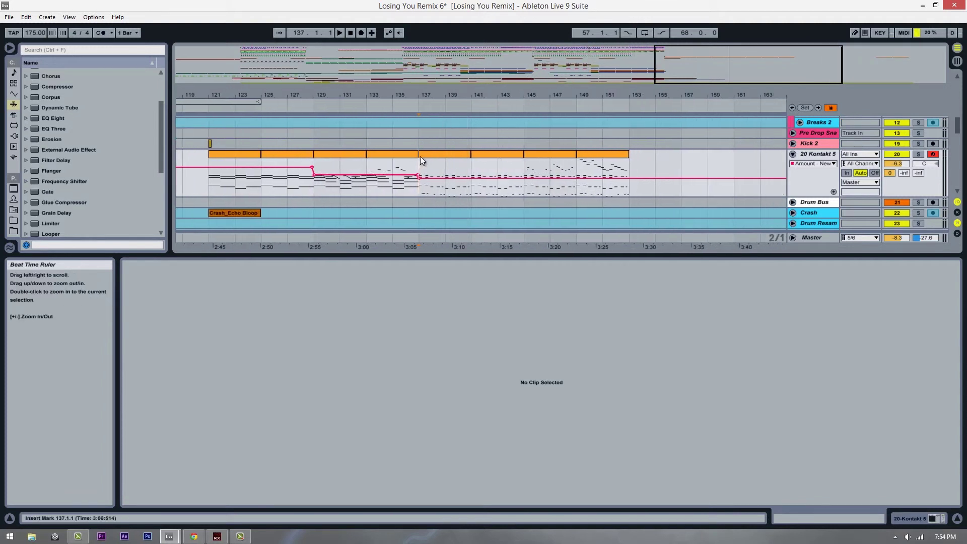
{"action": "left_click", "coordinate": [590, 185], "text": "shift"}
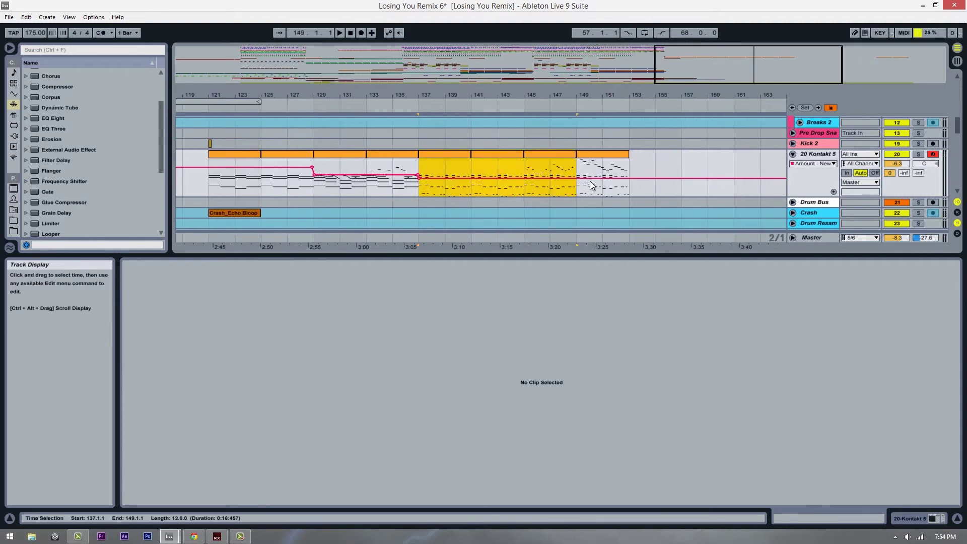
{"action": "left_click", "coordinate": [617, 186]}
{"action": "left_click", "coordinate": [400, 195]}
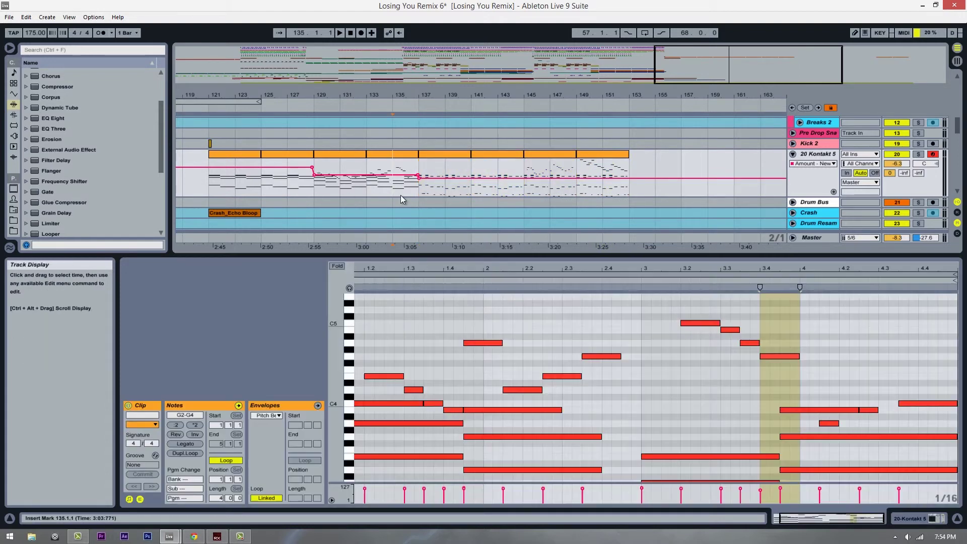
{"action": "left_click", "coordinate": [420, 194]}
Step: Examine the piano clips and their automation from bar 121 to bar 153 at closer and wider zoom levels
{"action": "left_click_drag", "start_coordinate": [440, 95], "coordinate": [410, 94]}
{"action": "scroll", "coordinate": [406, 195], "scroll_direction": "down", "scroll_amount": 1}
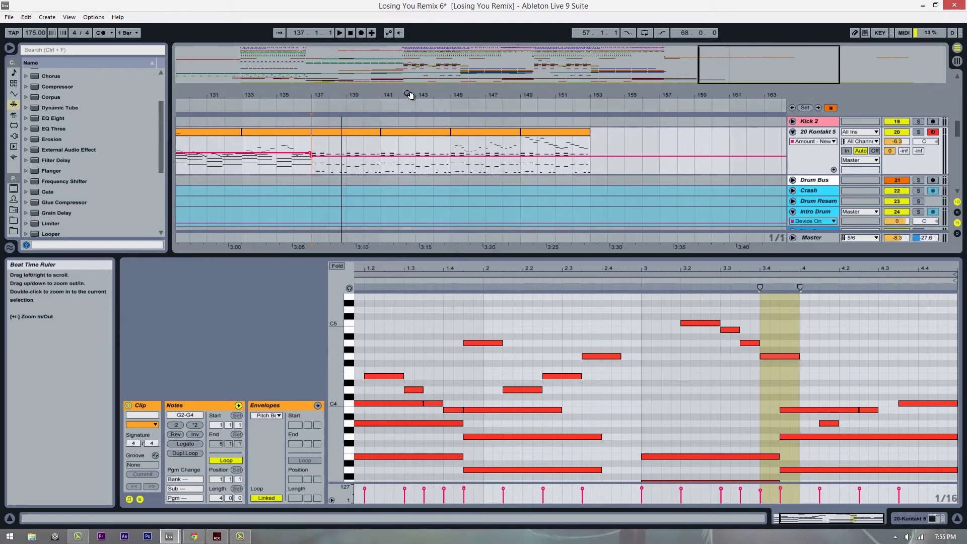
{"action": "scroll", "coordinate": [327, 210], "scroll_direction": "up", "scroll_amount": 1}
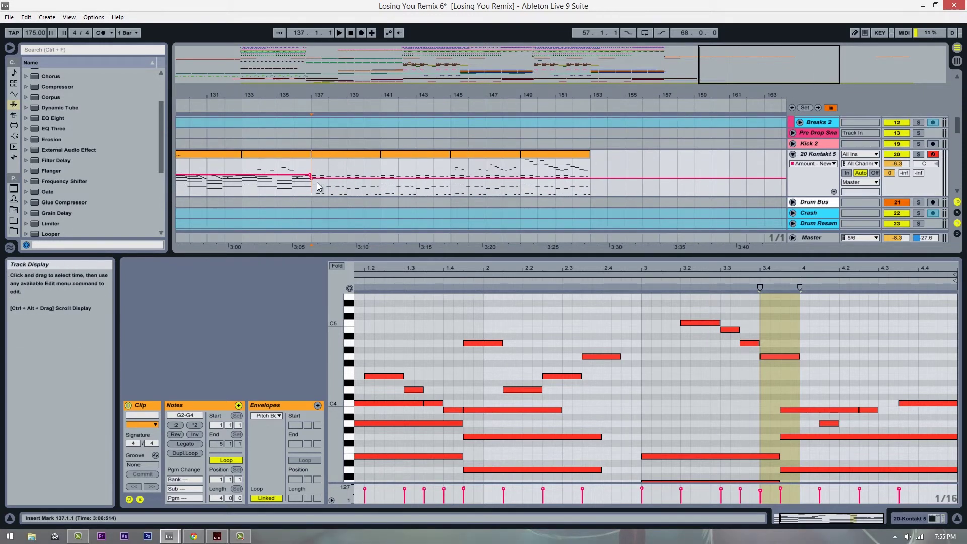
{"action": "left_click_drag", "start_coordinate": [327, 95], "coordinate": [328, 101]}
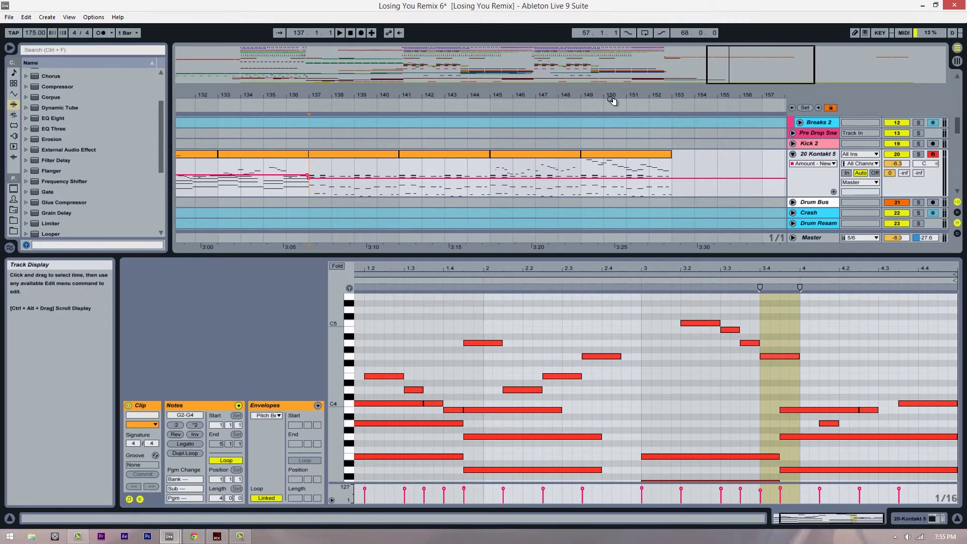
{"action": "left_click_drag", "start_coordinate": [511, 95], "coordinate": [483, 96]}
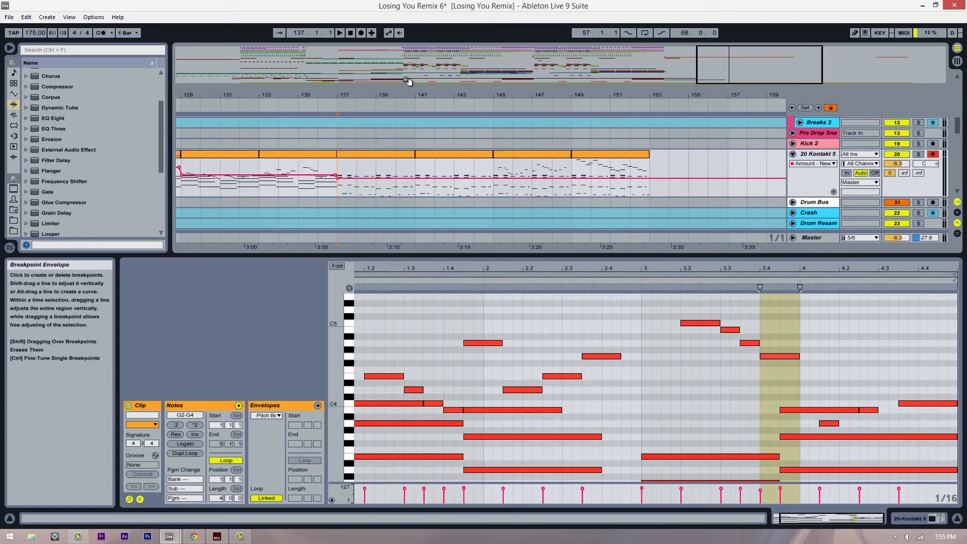
{"action": "left_click_drag", "start_coordinate": [410, 97], "coordinate": [480, 123]}
{"action": "scroll", "coordinate": [393, 115], "scroll_direction": "down", "scroll_amount": 2}
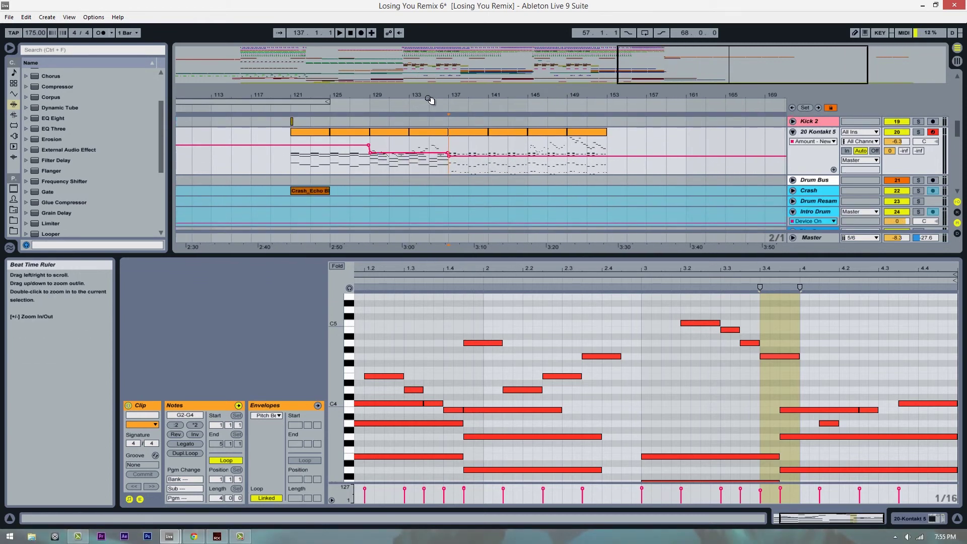
{"action": "left_click_drag", "start_coordinate": [427, 96], "coordinate": [427, 99]}
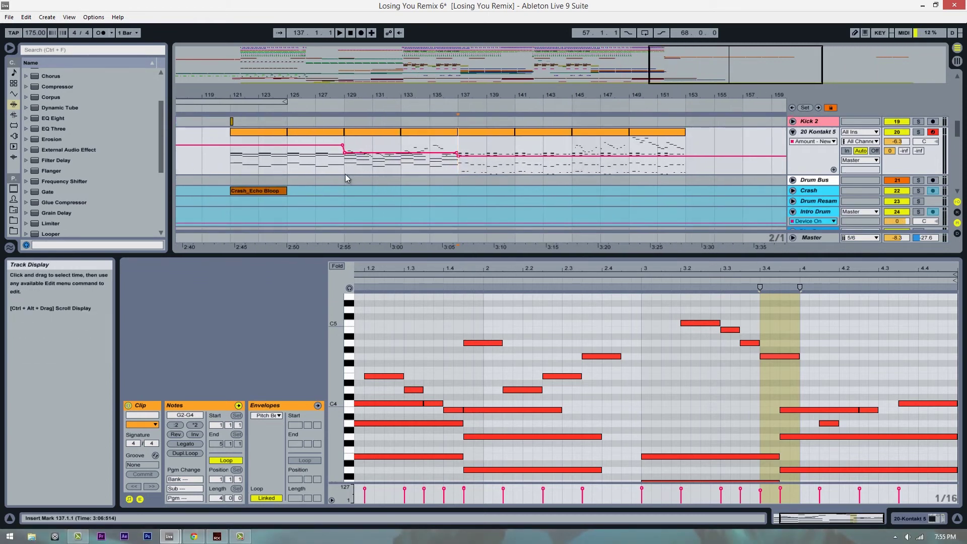
{"action": "scroll", "coordinate": [346, 173], "scroll_direction": "up", "scroll_amount": 2}
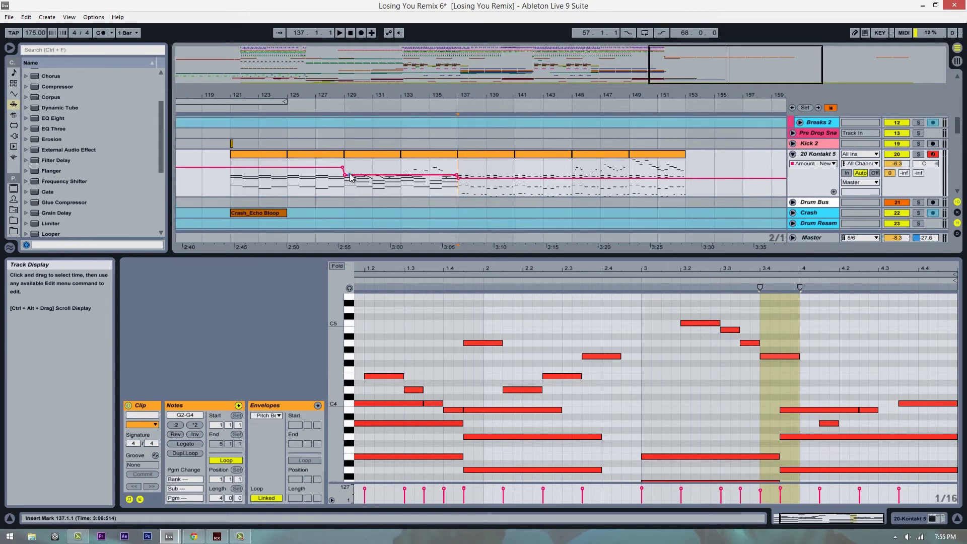
{"action": "scroll", "coordinate": [350, 176], "scroll_direction": "down", "scroll_amount": 1}
{"action": "left_click_drag", "start_coordinate": [507, 96], "coordinate": [398, 131]}
Step: Select the two piano clips from bar 129 to 137, followed by the passage from bar 137 to 145, to compare them
{"action": "left_click", "coordinate": [361, 144]}
{"action": "left_click", "coordinate": [400, 143], "text": "shift"}
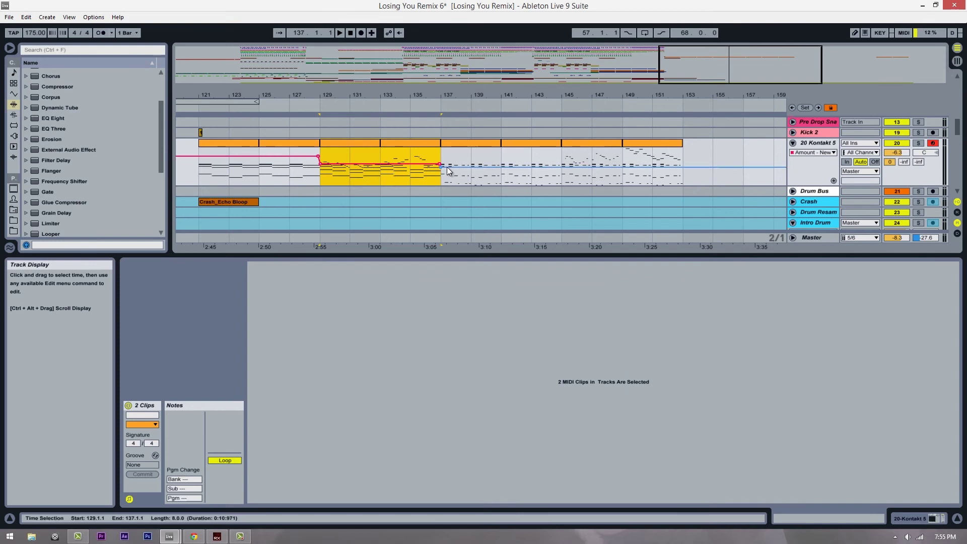
{"action": "left_click_drag", "start_coordinate": [440, 178], "coordinate": [572, 177]}
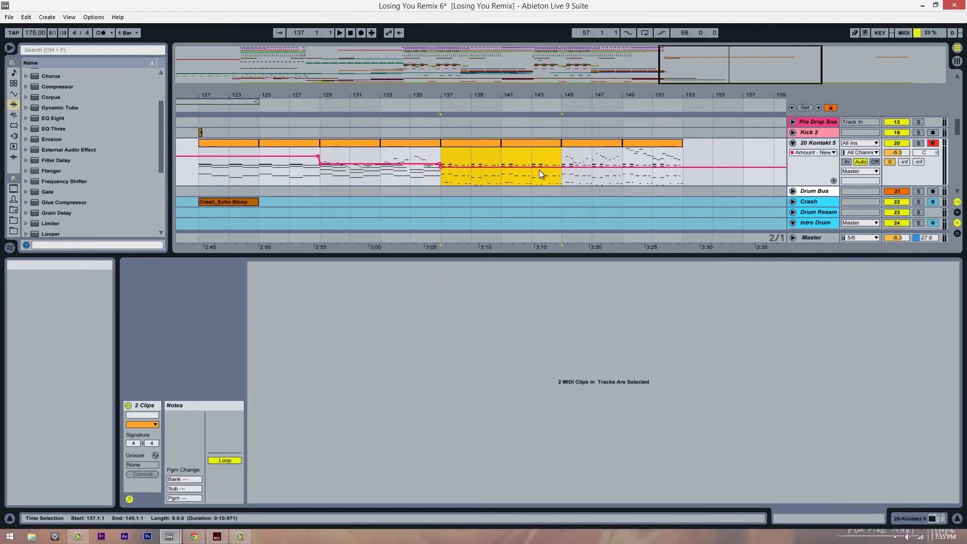
{"action": "left_click_drag", "start_coordinate": [566, 95], "coordinate": [568, 89]}
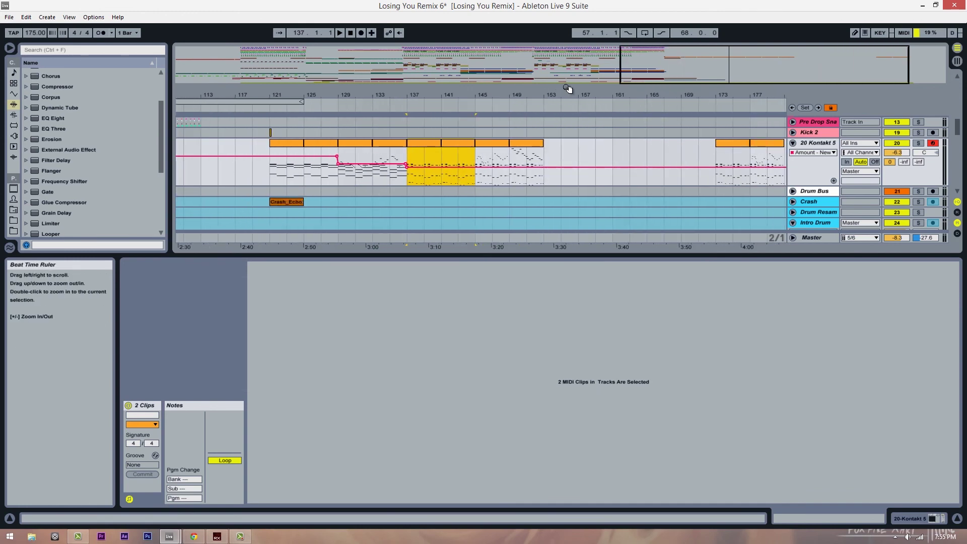